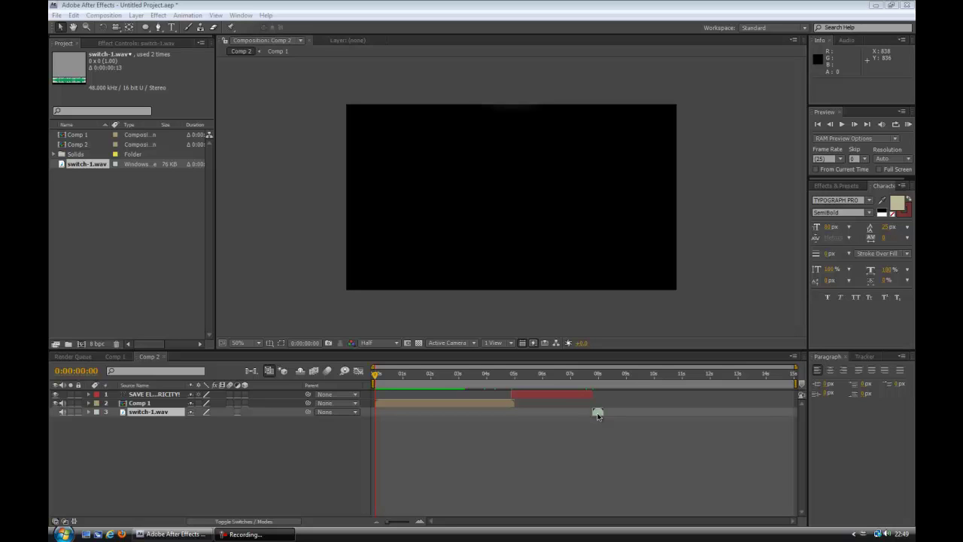
pyautogui.moveTo(599, 416); pyautogui.dragTo(596, 408)
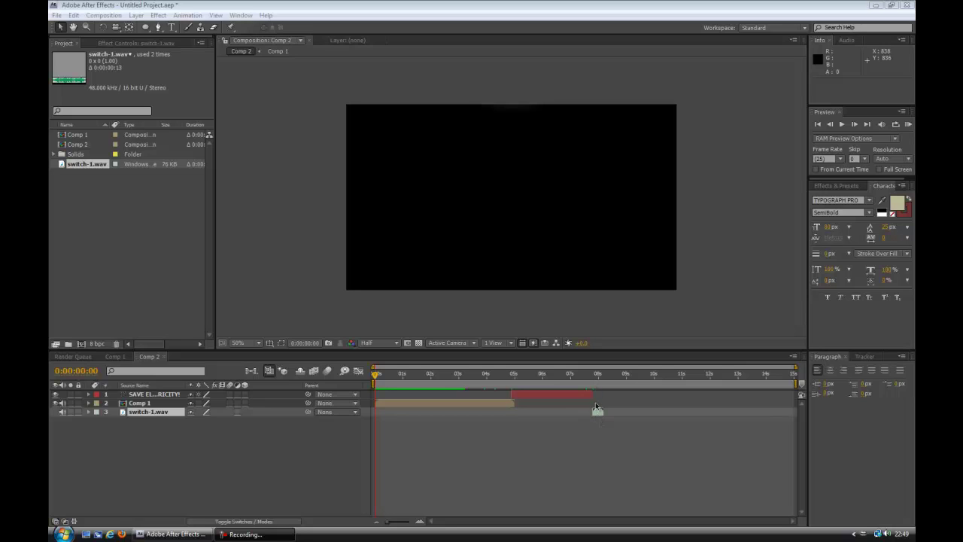
pyautogui.scroll(1, 517, 260)
pyautogui.click(518, 258)
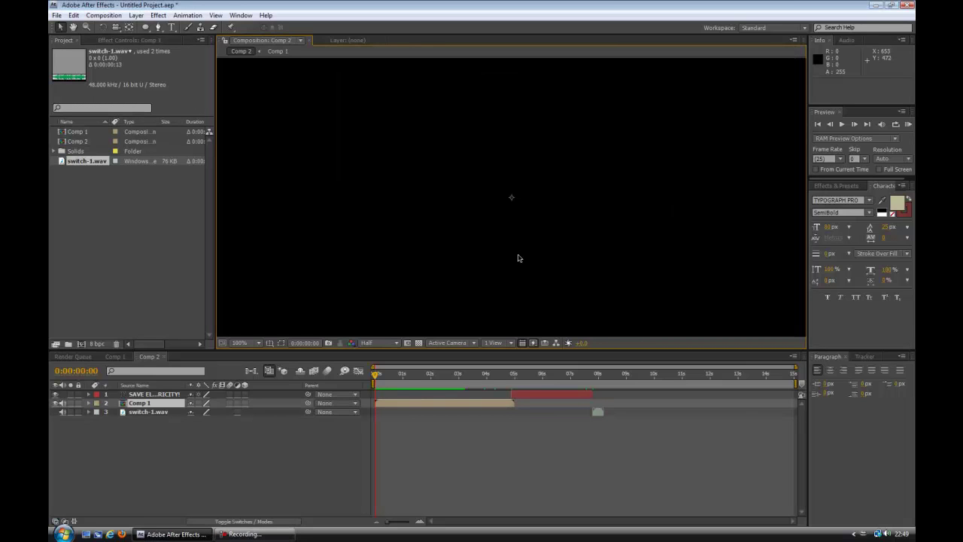
pyautogui.press('KP_0')
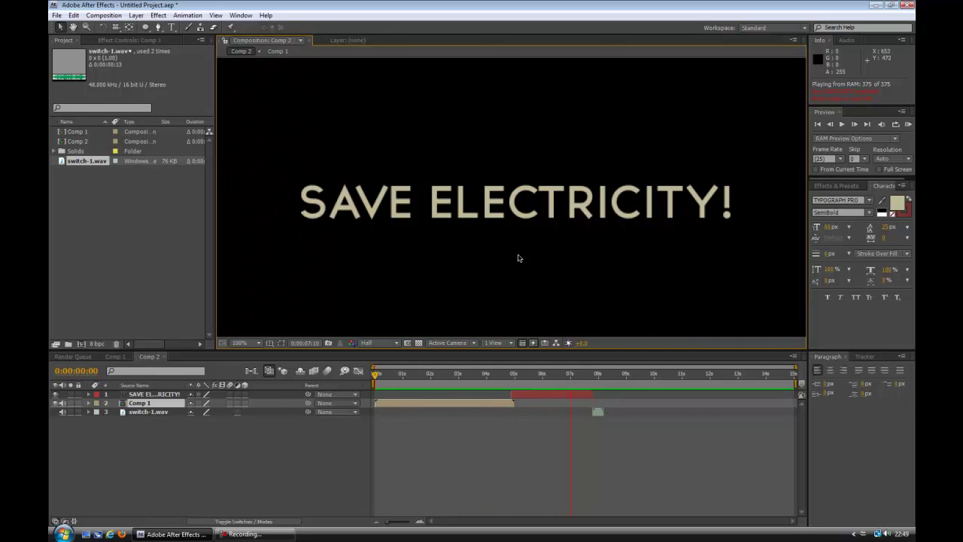
pyautogui.press('space')
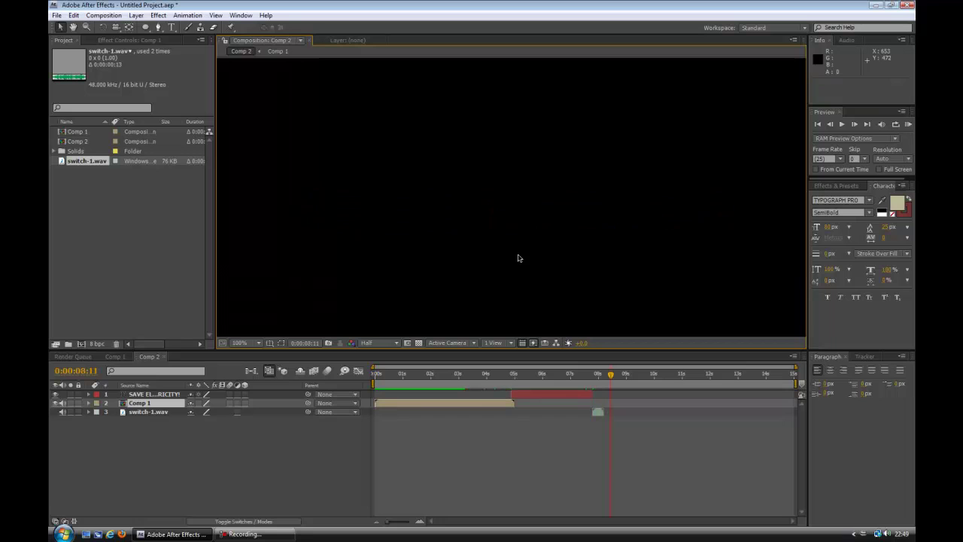
pyautogui.press(',')
pyautogui.press('.')
pyautogui.press(',')
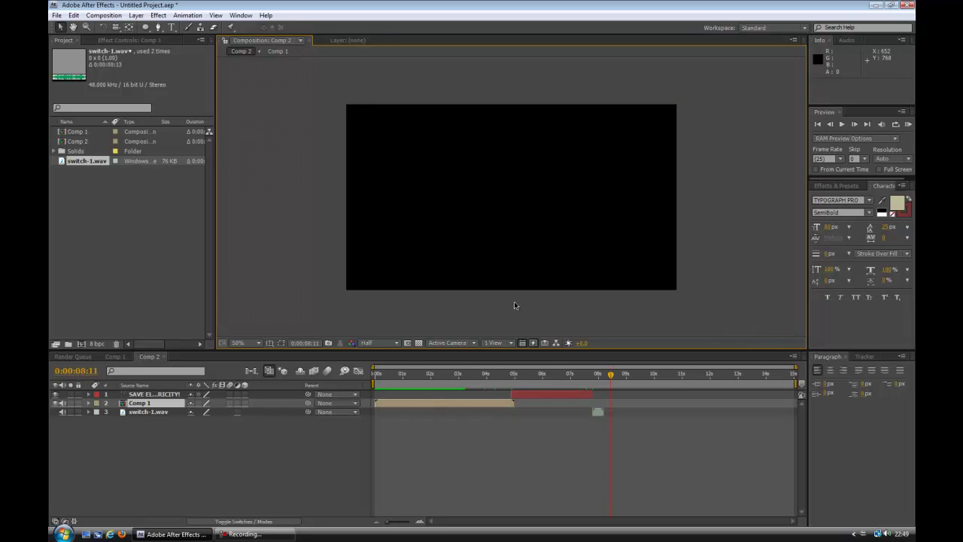
pyautogui.press('space')
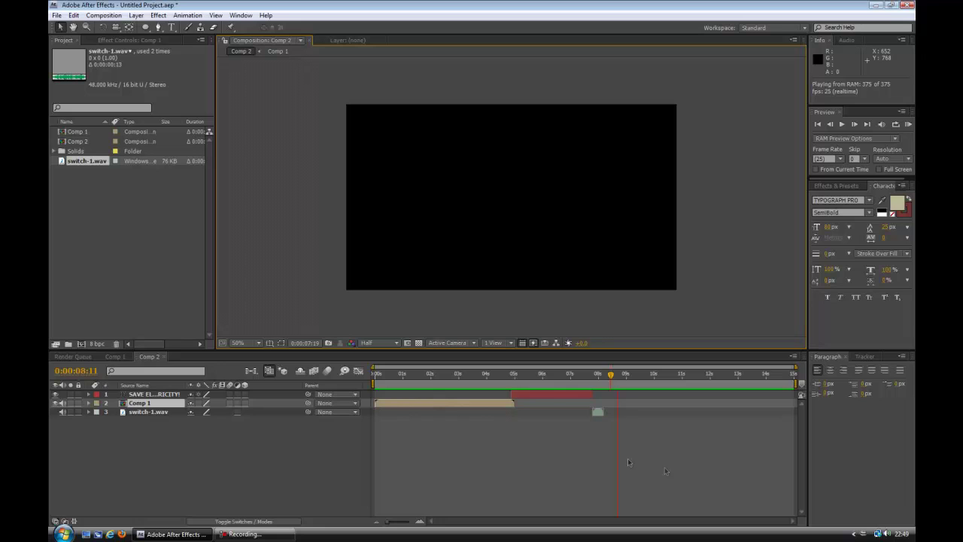
pyautogui.press('space')
pyautogui.press('space')
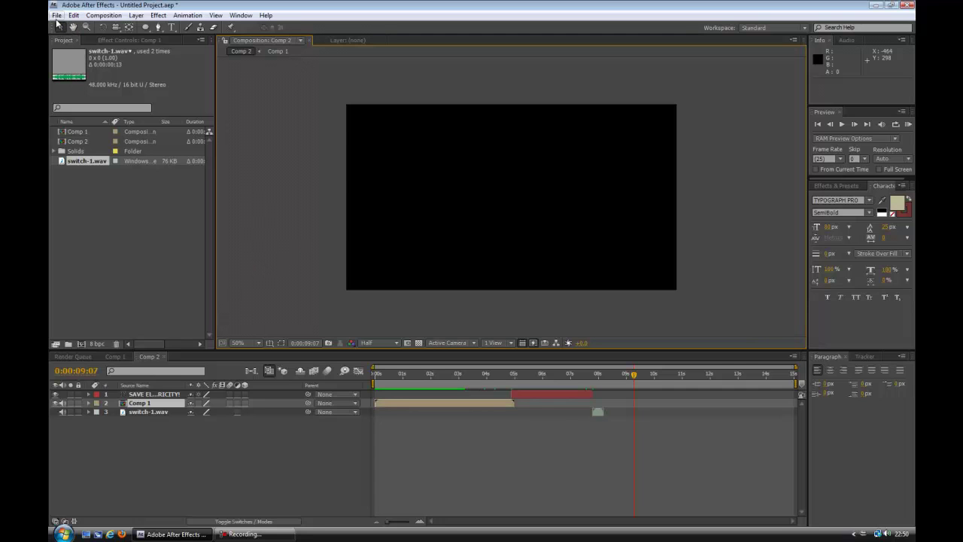
# Create a 1280×720, 25 fps HDV 720 composition named LIGHT lasting 0:03:30:01
pyautogui.click(109, 18)
pyautogui.click(127, 29)
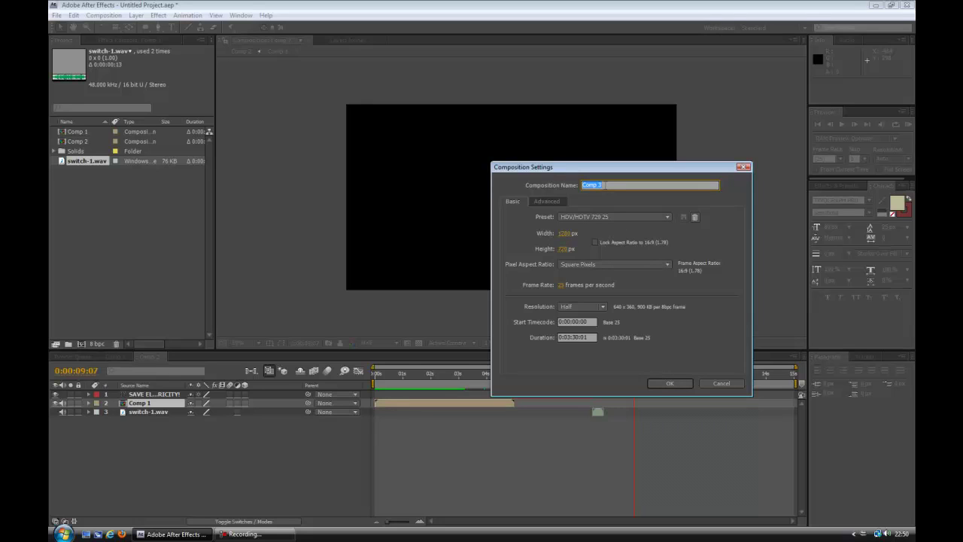
pyautogui.write('LIGHT')
pyautogui.click(678, 385)
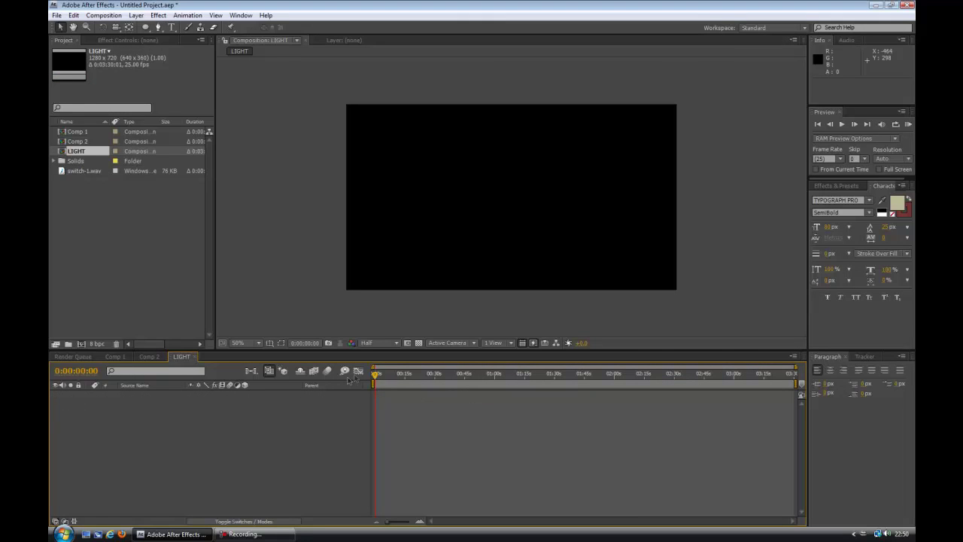
# Add a new full-frame solid layer to the LIGHT composition
pyautogui.rightClick(167, 423)
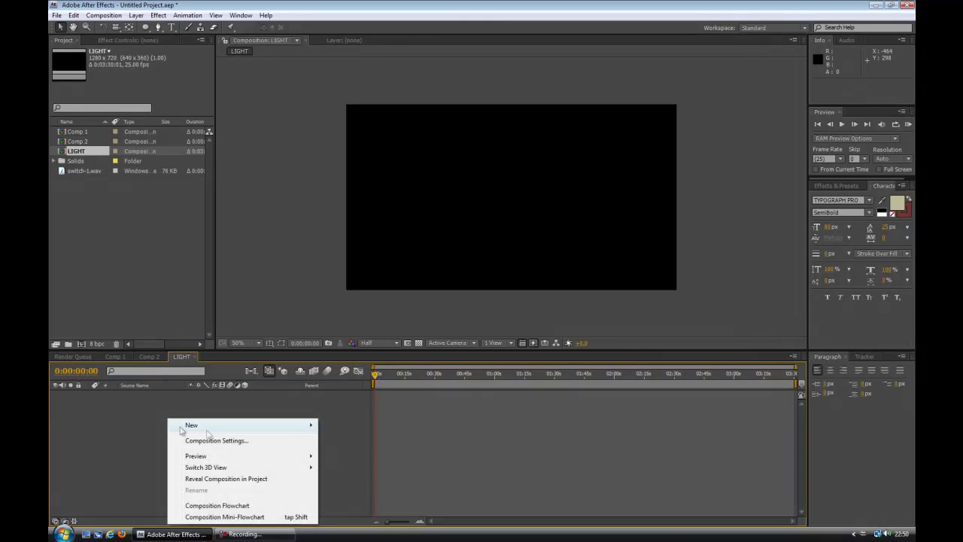
pyautogui.moveTo(229, 429)
pyautogui.rightClick(130, 414)
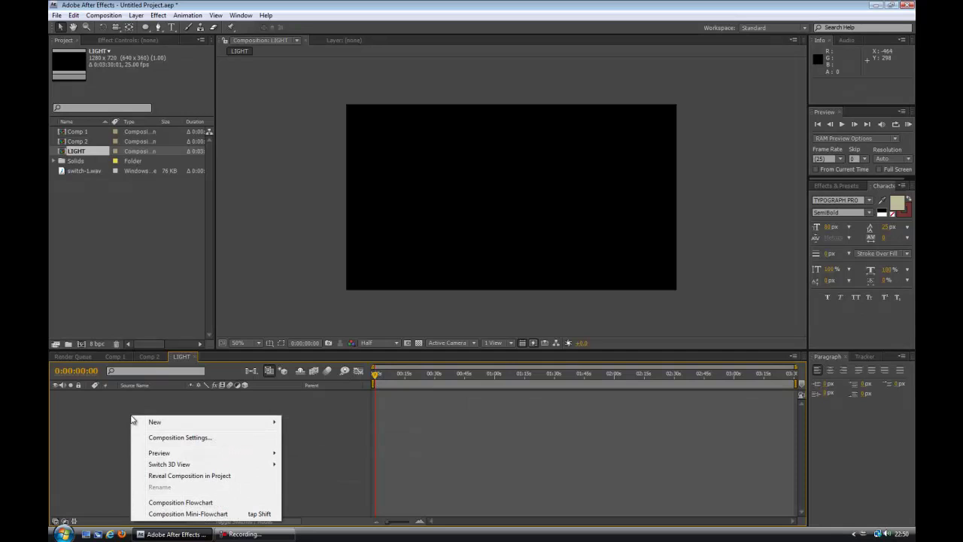
pyautogui.moveTo(170, 423)
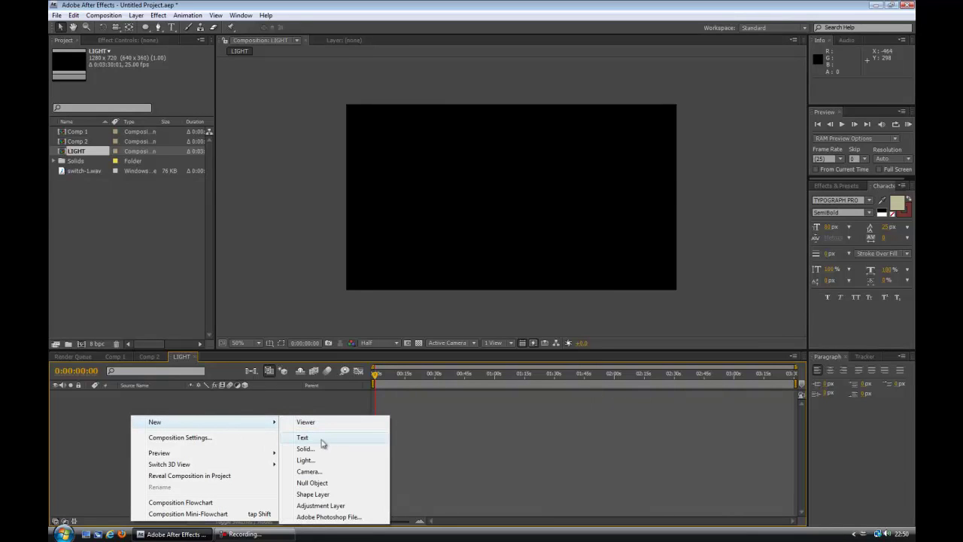
pyautogui.click(322, 449)
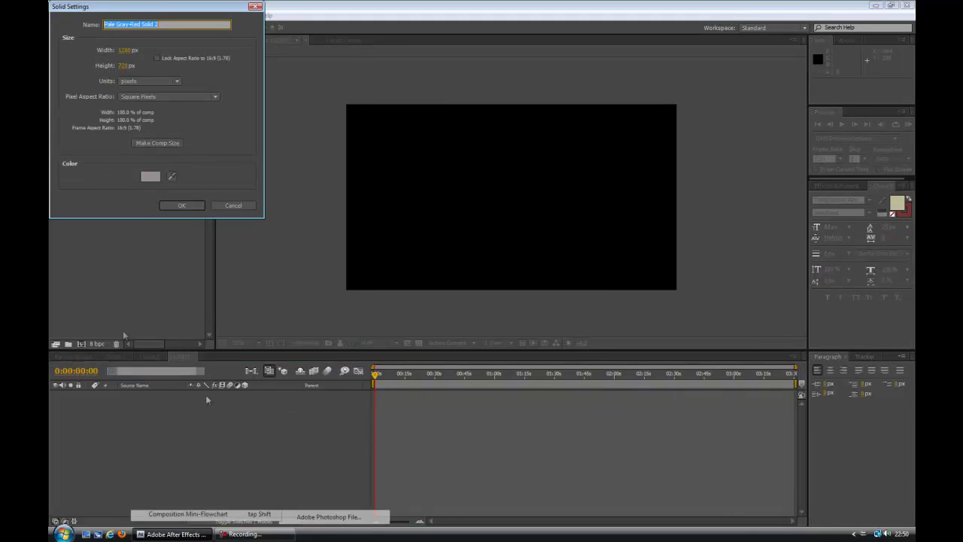
pyautogui.click(181, 207)
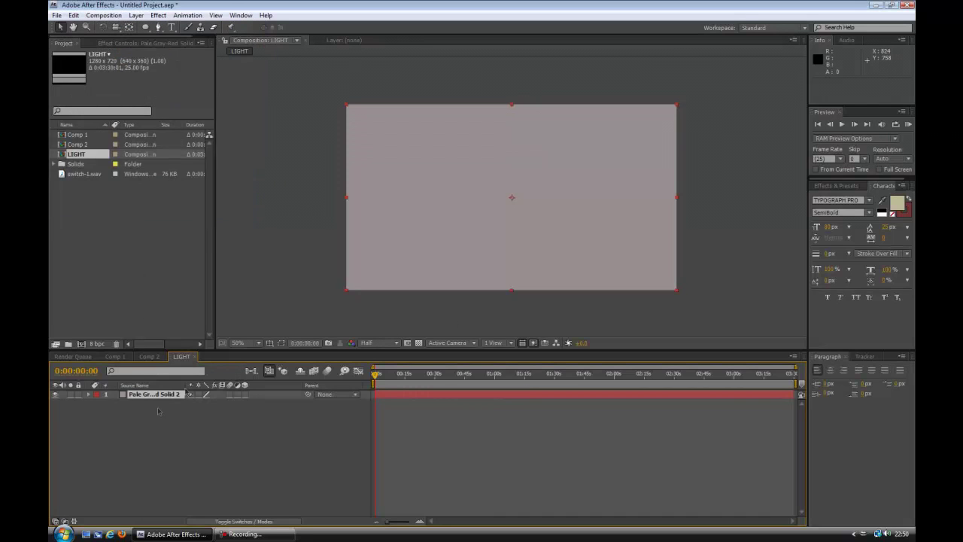
# Apply the Ramp effect to the solid for a black-to-white gradient
pyautogui.click(842, 190)
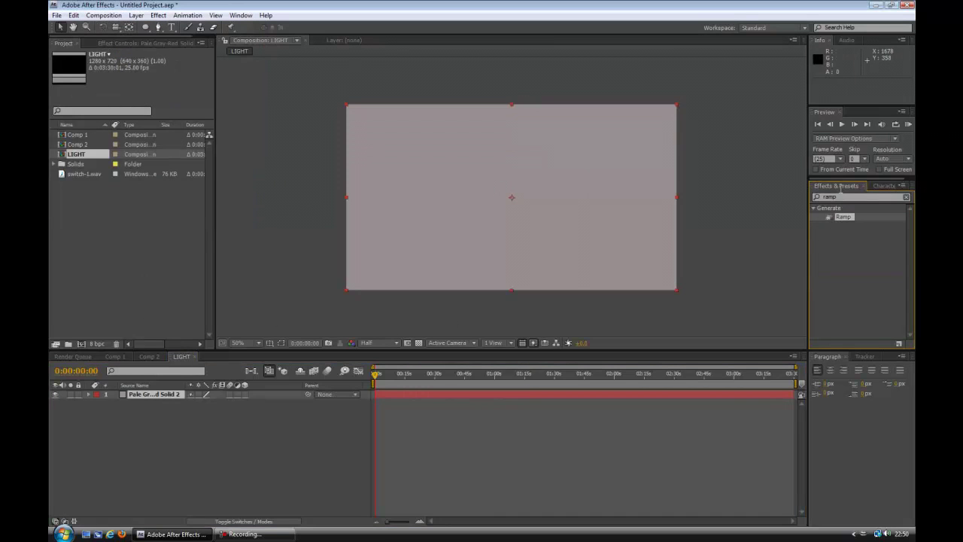
pyautogui.click(843, 197)
pyautogui.write('ramp')
pyautogui.moveTo(842, 217); pyautogui.dragTo(525, 220)
pyautogui.moveTo(469, 195); pyautogui.dragTo(466, 194)
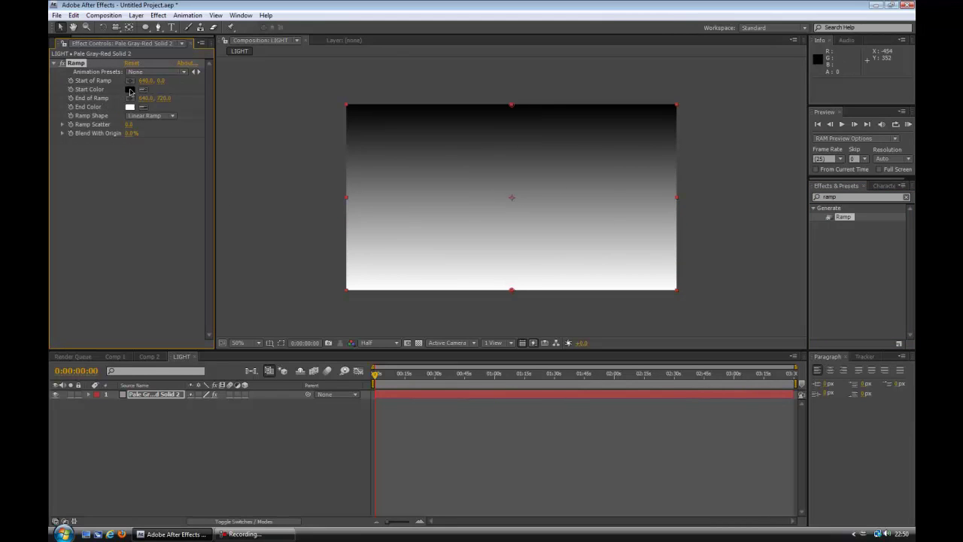
# Set the Ramp's Start Color to khaki grey AEAD95
pyautogui.click(129, 88)
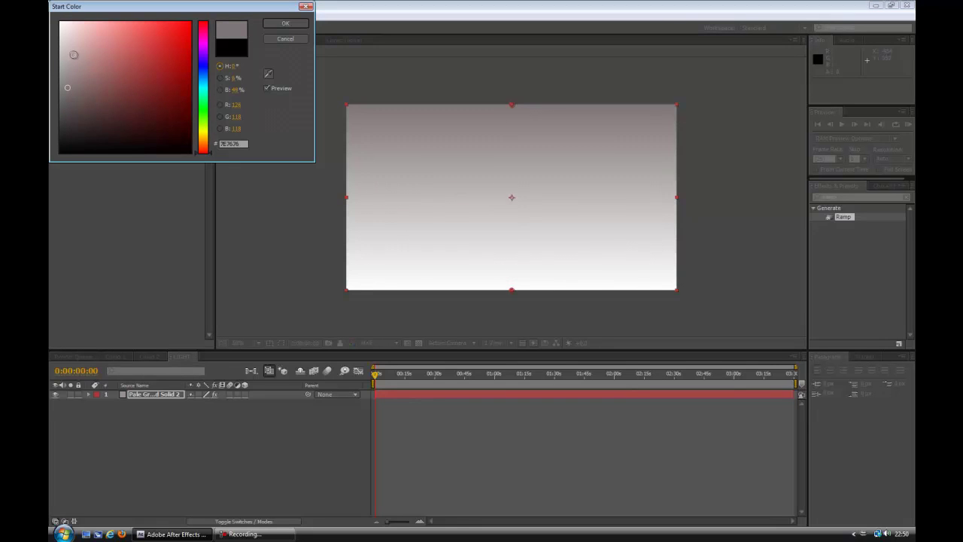
pyautogui.click(67, 52)
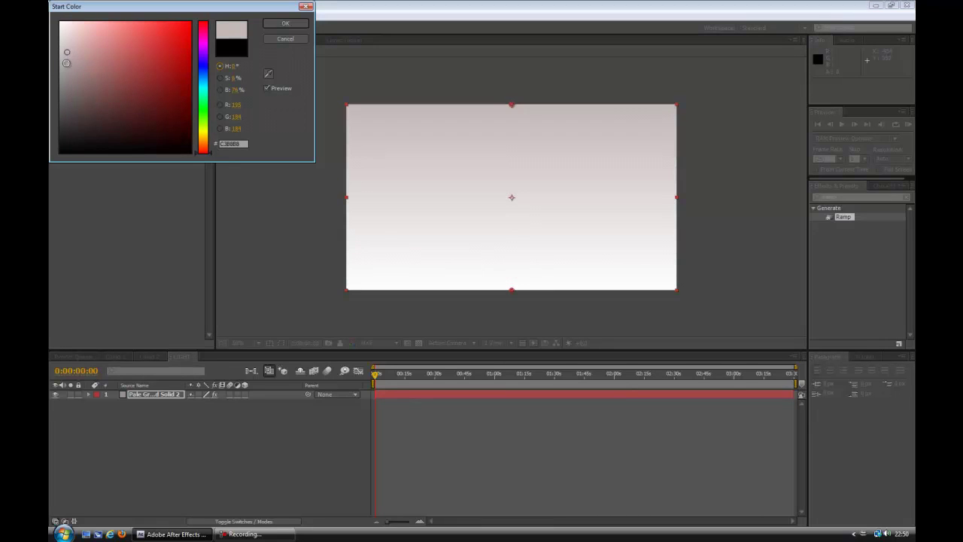
pyautogui.click(61, 76)
pyautogui.click(67, 48)
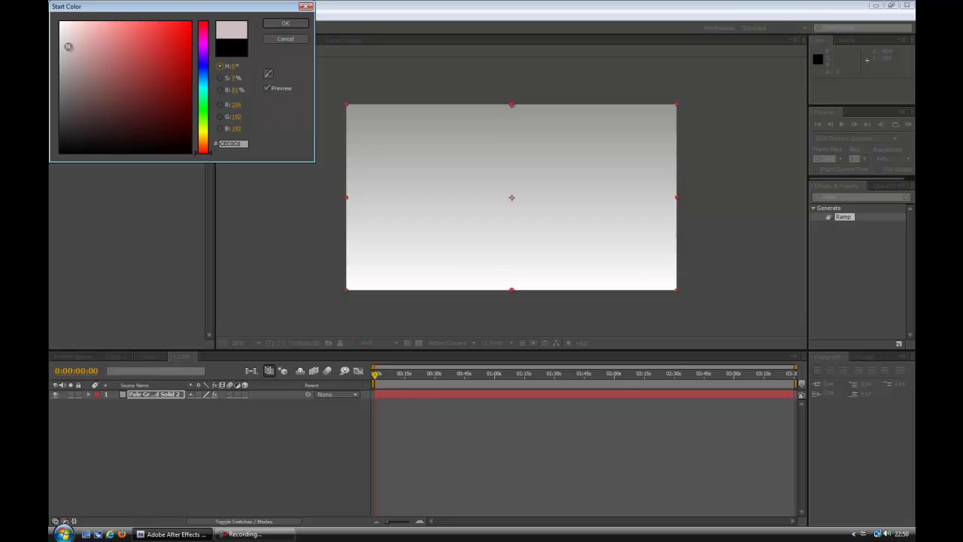
pyautogui.click(201, 131)
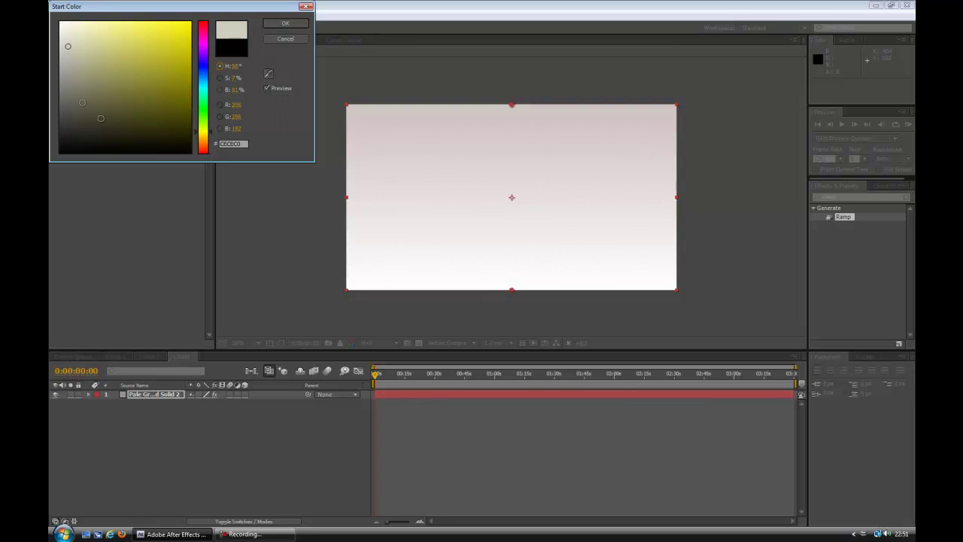
pyautogui.click(76, 57)
pyautogui.click(78, 62)
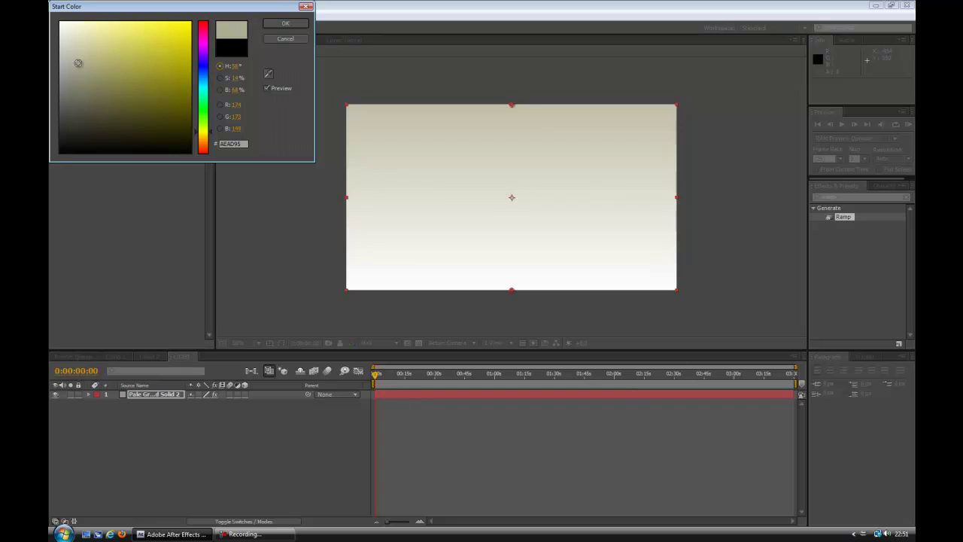
pyautogui.click(286, 24)
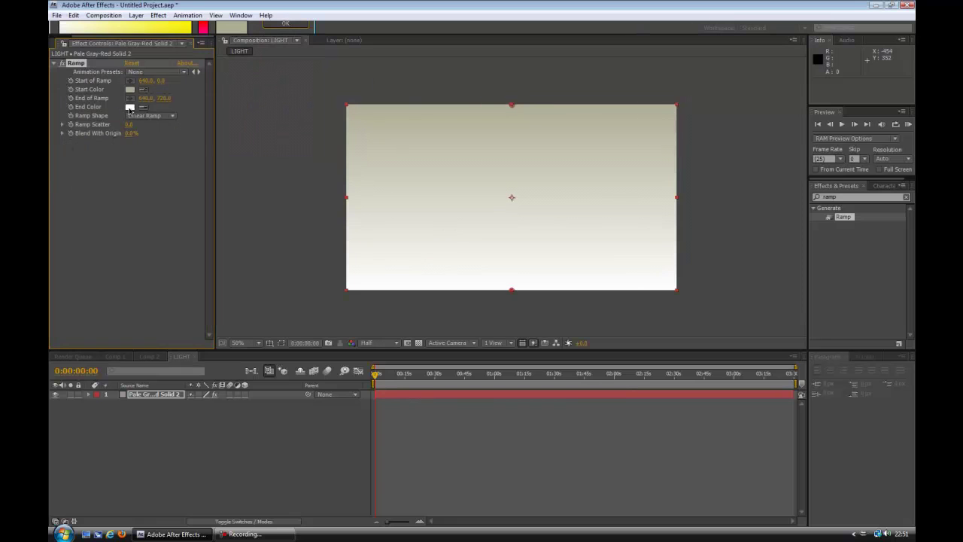
# Set the Ramp's End Color to warm pale grey B5B4AA
pyautogui.click(130, 109)
pyautogui.click(66, 80)
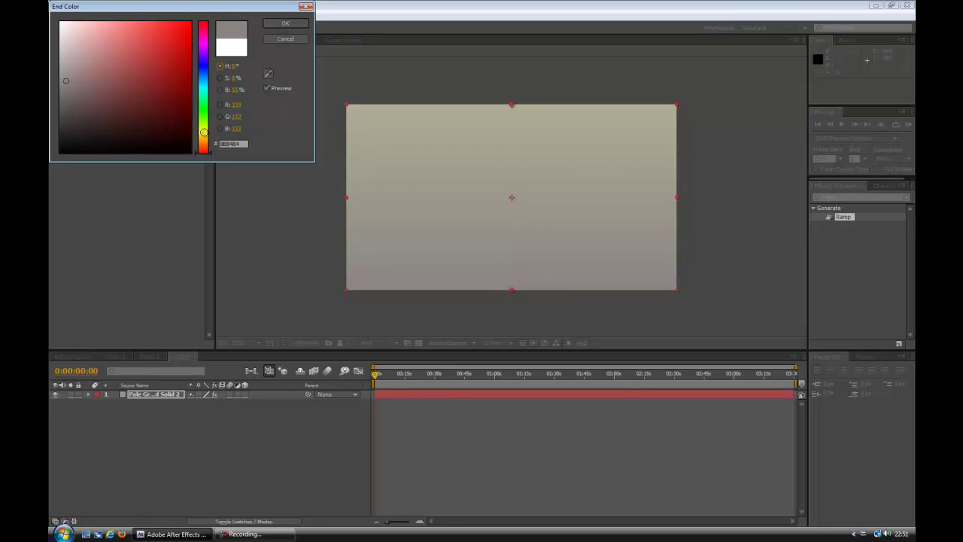
pyautogui.click(204, 133)
pyautogui.click(78, 40)
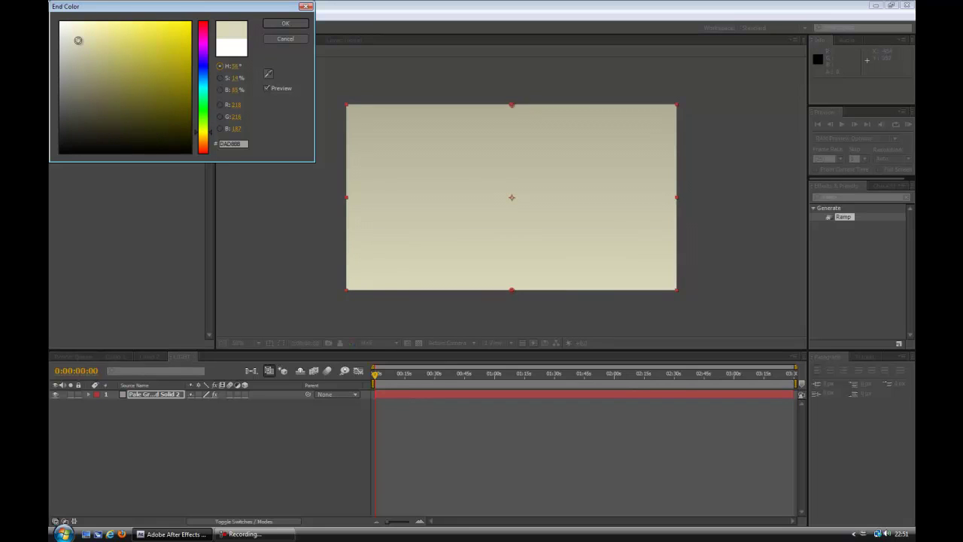
pyautogui.moveTo(78, 40)
pyautogui.mouseDown()
pyautogui.moveTo(67, 41)
pyautogui.moveTo(68, 55)
pyautogui.moveTo(67, 38)
pyautogui.mouseUp()
pyautogui.click(67, 59)
pyautogui.click(285, 24)
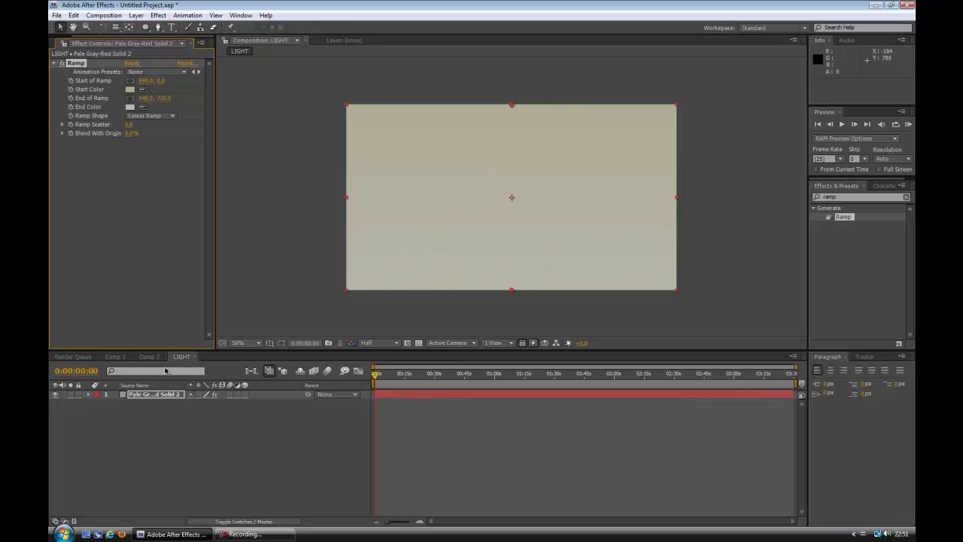
# Add a SemiBold text layer reading !THINK to the LIGHT composition
pyautogui.press('Return')
pyautogui.press('Return')
pyautogui.rightClick(169, 409)
pyautogui.moveTo(208, 418)
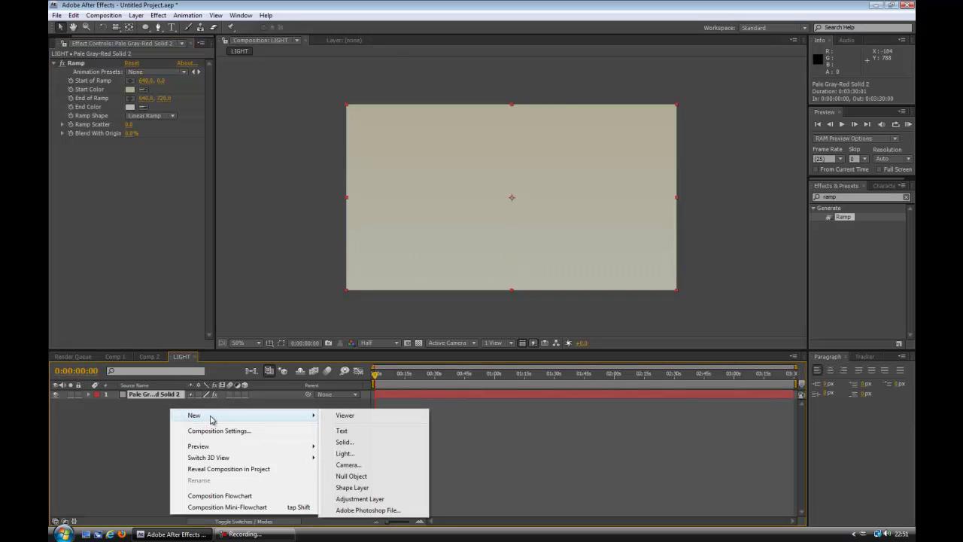
pyautogui.click(341, 430)
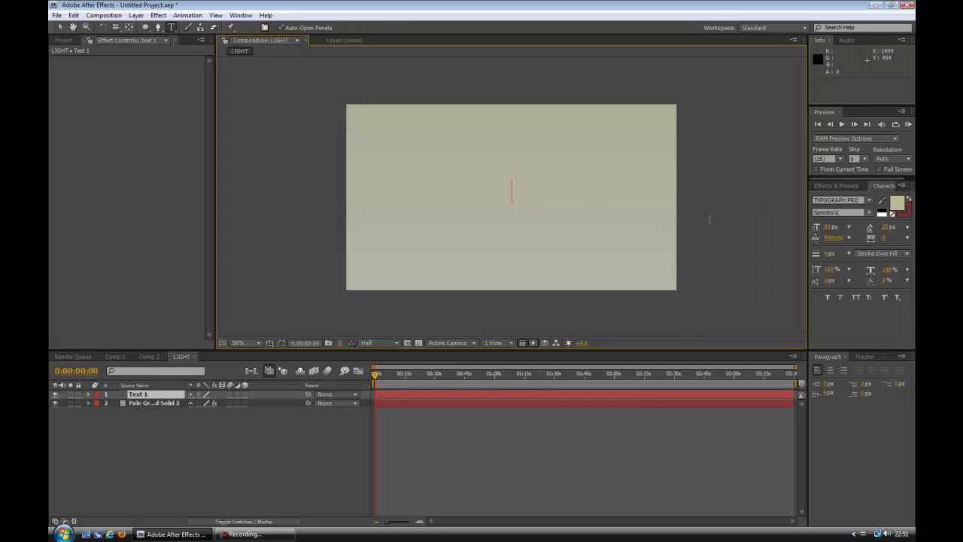
pyautogui.click(870, 215)
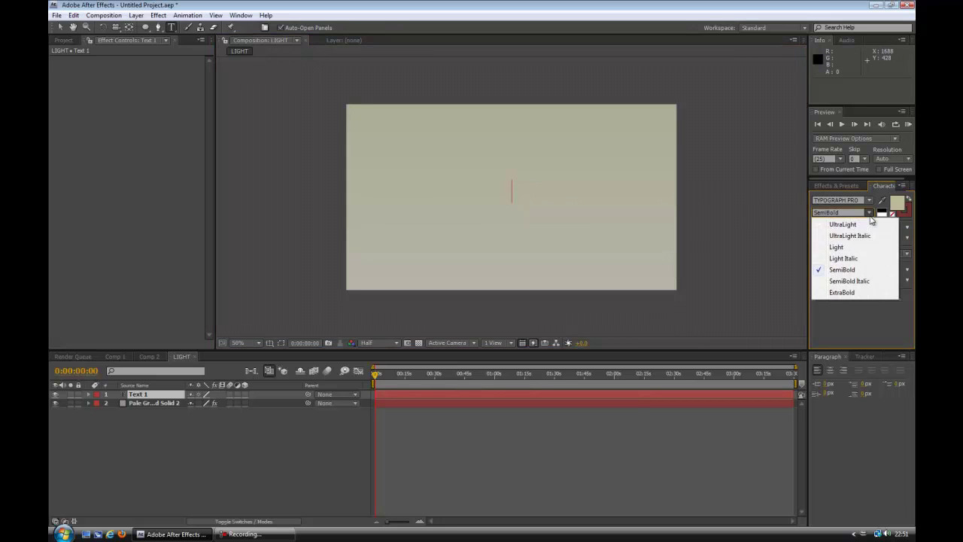
pyautogui.click(853, 316)
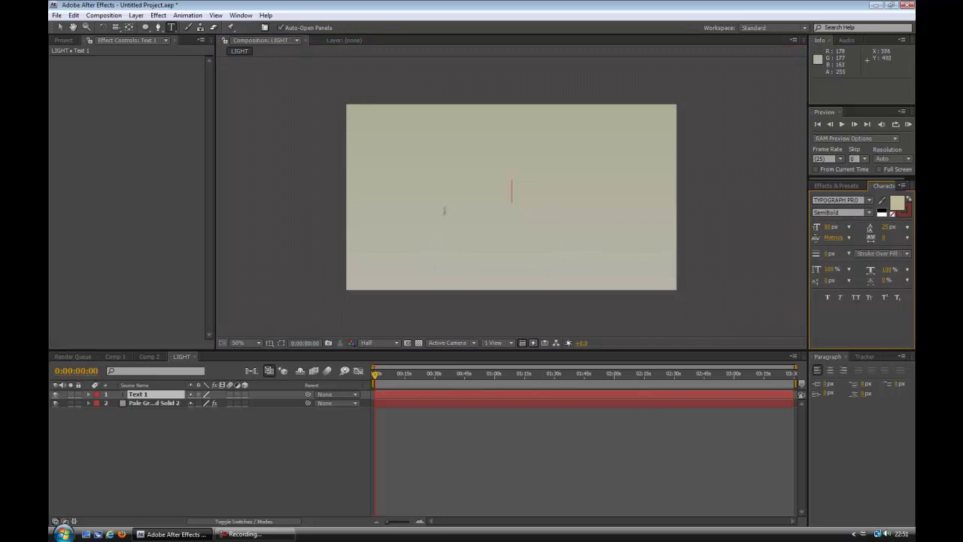
pyautogui.click(523, 193)
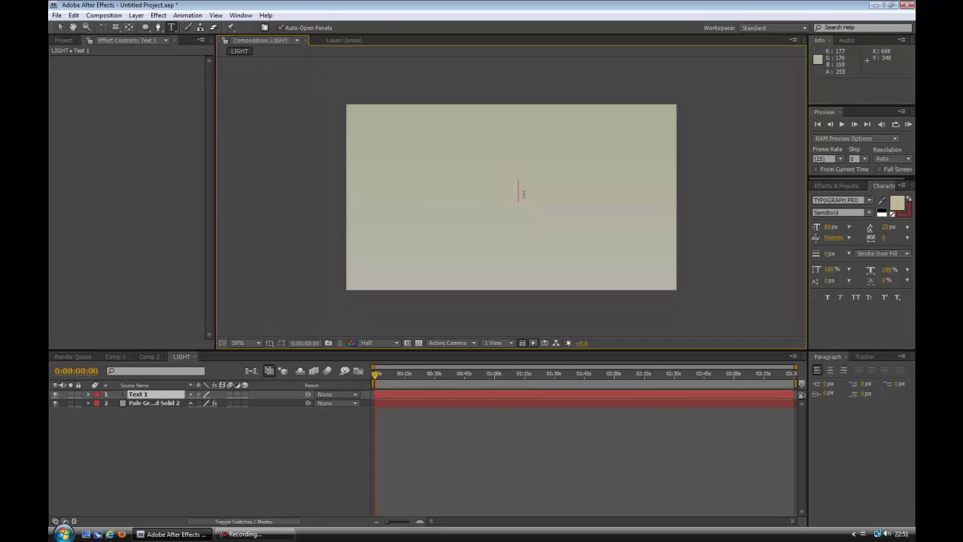
pyautogui.write('LIGHT')
# Colour the !THINK text dark olive grey #767362
pyautogui.doubleClick(546, 190)
pyautogui.tripleClick(546, 190)
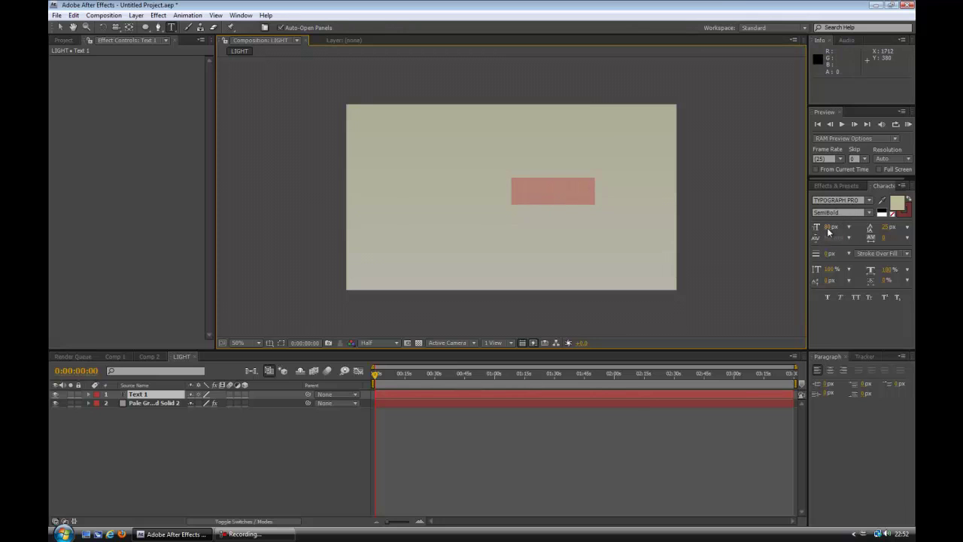
pyautogui.click(897, 203)
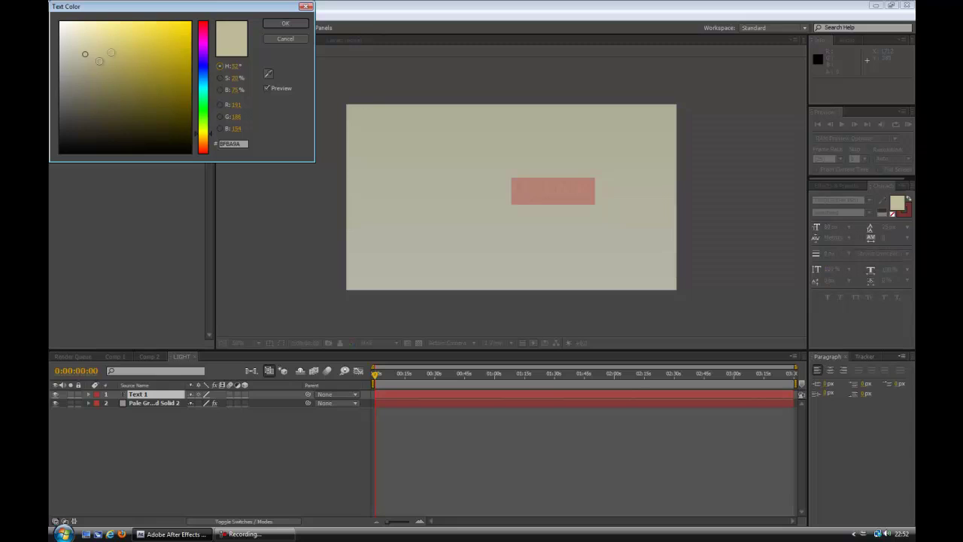
pyautogui.click(82, 77)
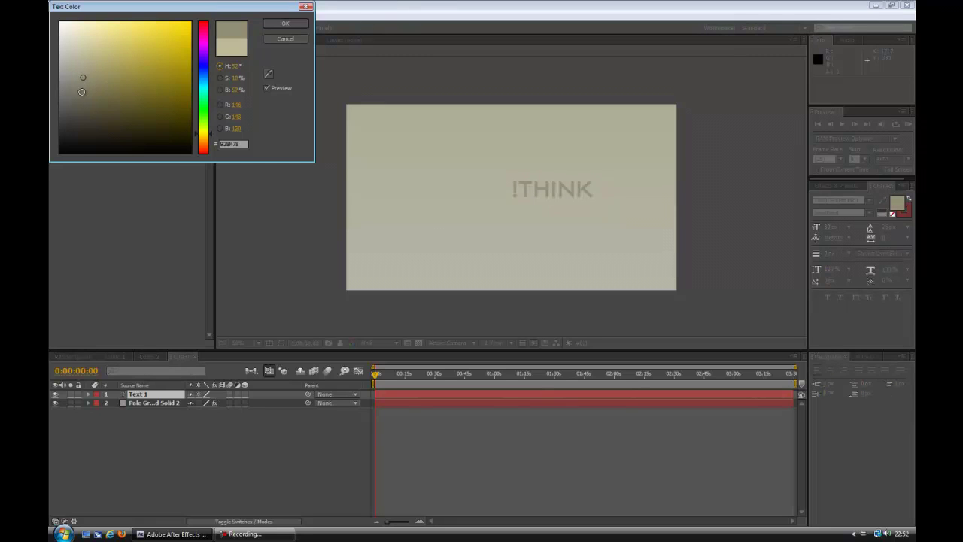
pyautogui.click(81, 91)
pyautogui.click(285, 24)
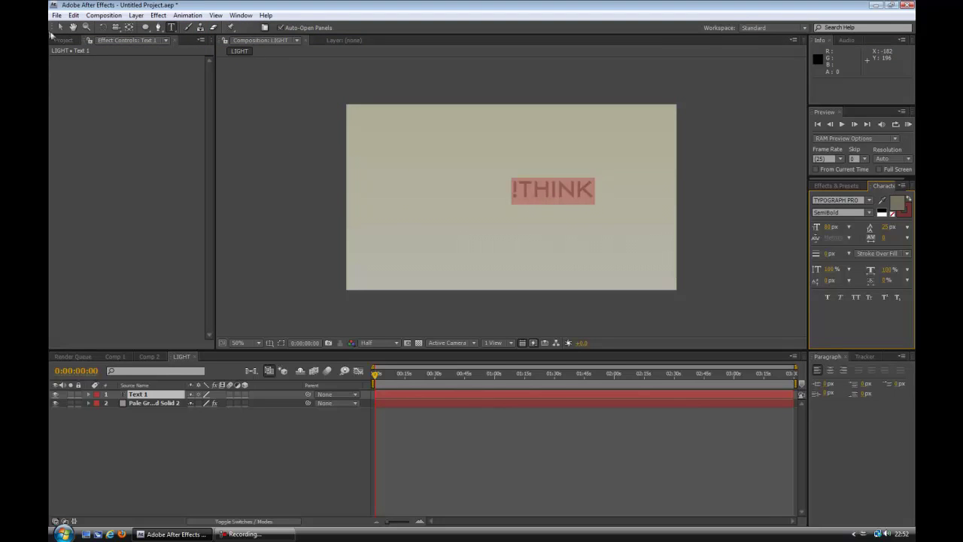
# Drag !THINK to just below the frame's centre, then clear the layer selection
pyautogui.click(60, 27)
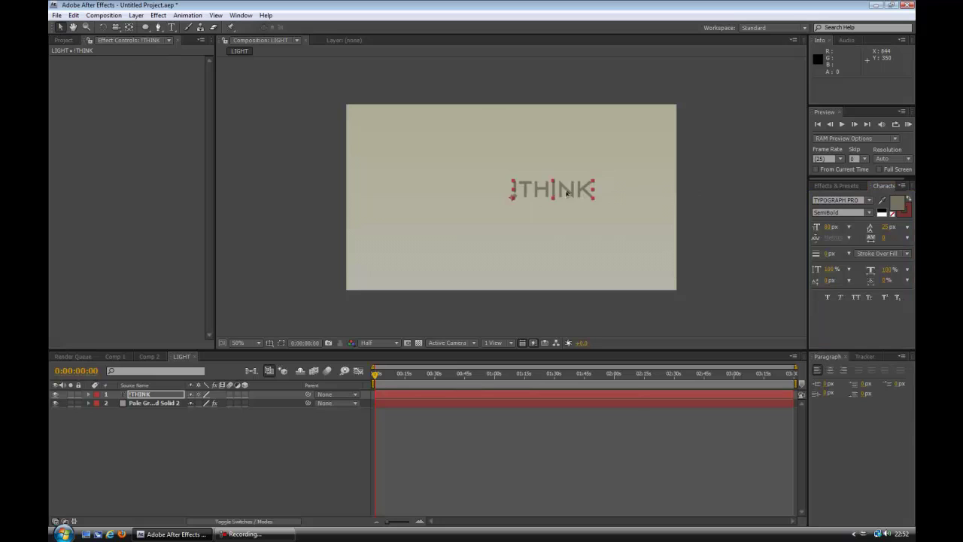
pyautogui.moveTo(567, 192); pyautogui.dragTo(518, 247)
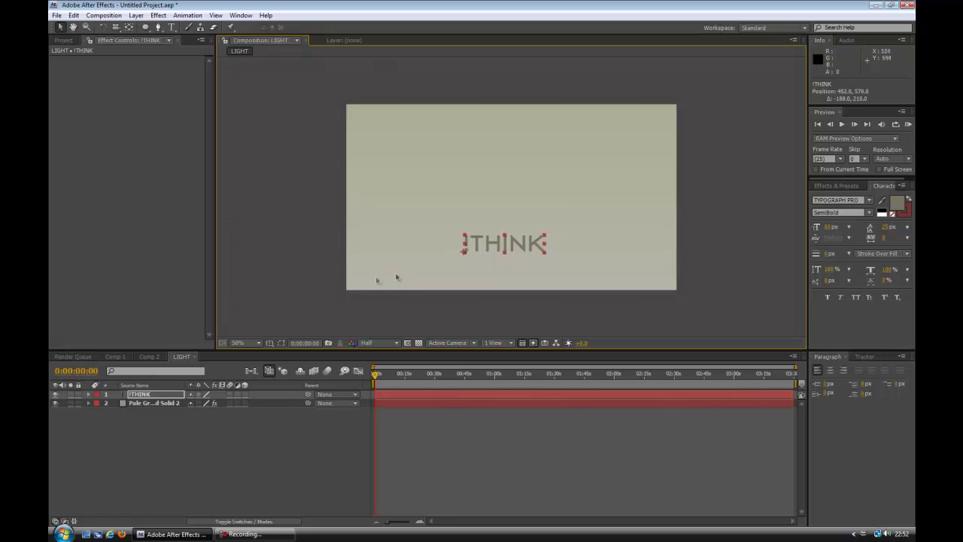
pyautogui.click(111, 447)
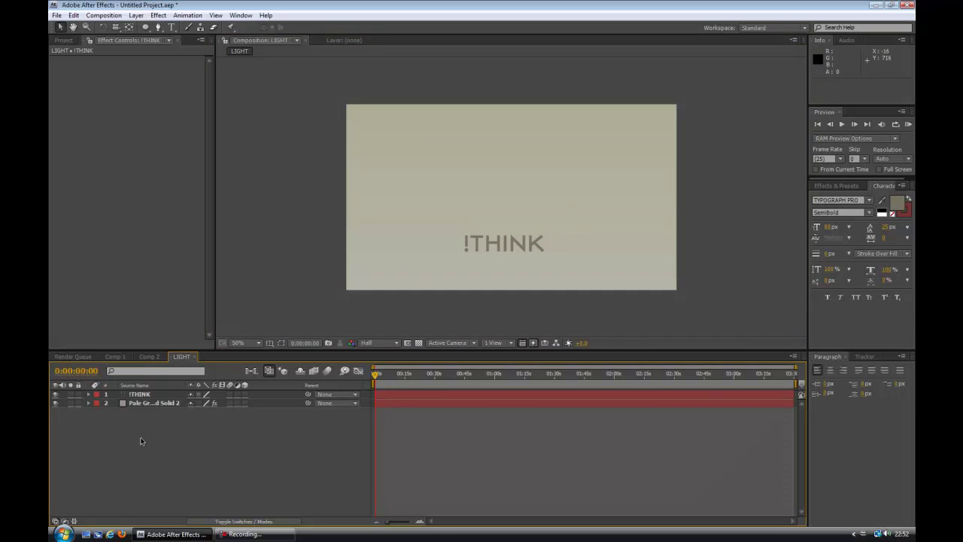
pyautogui.click(146, 404)
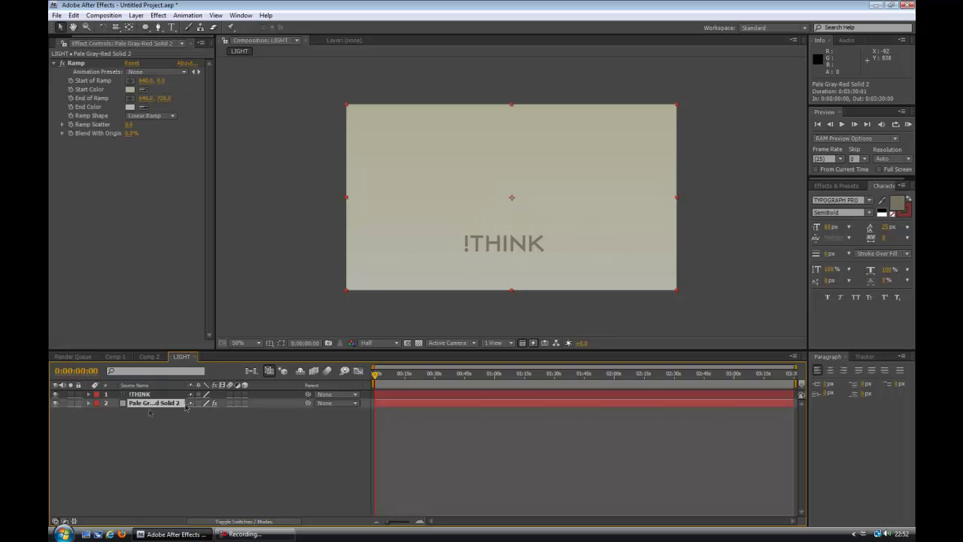
pyautogui.click(145, 433)
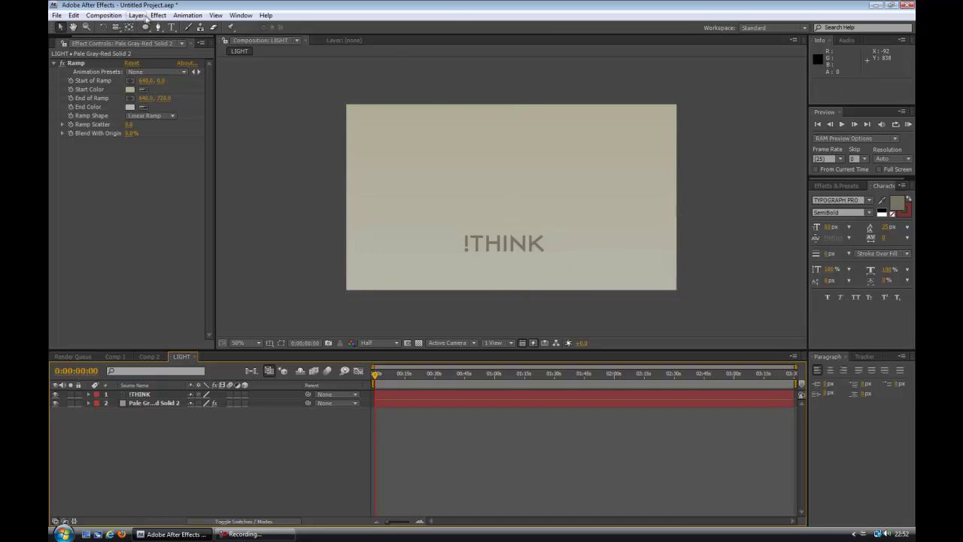
# Add a Point-type light, Light 1, on top of the LIGHT layers
pyautogui.click(135, 15)
pyautogui.moveTo(164, 30)
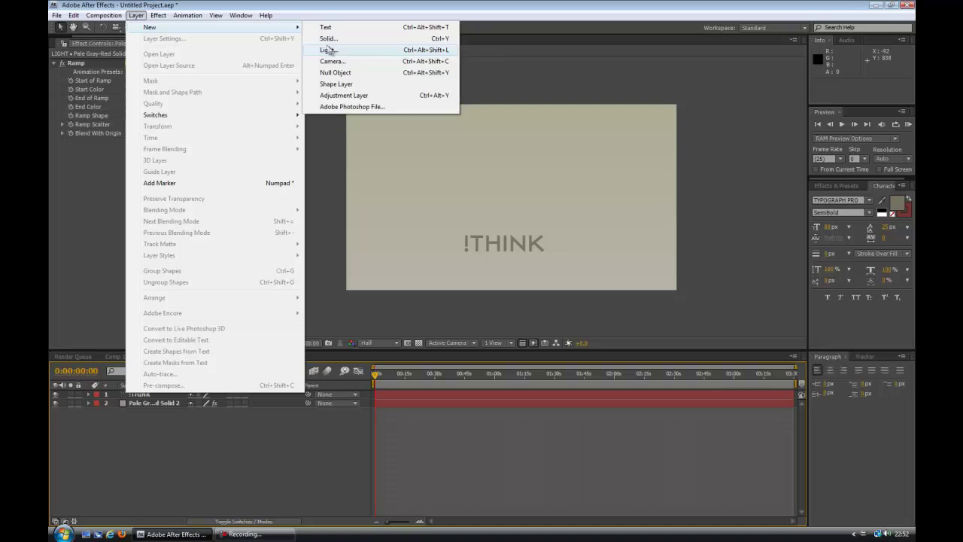
pyautogui.click(351, 52)
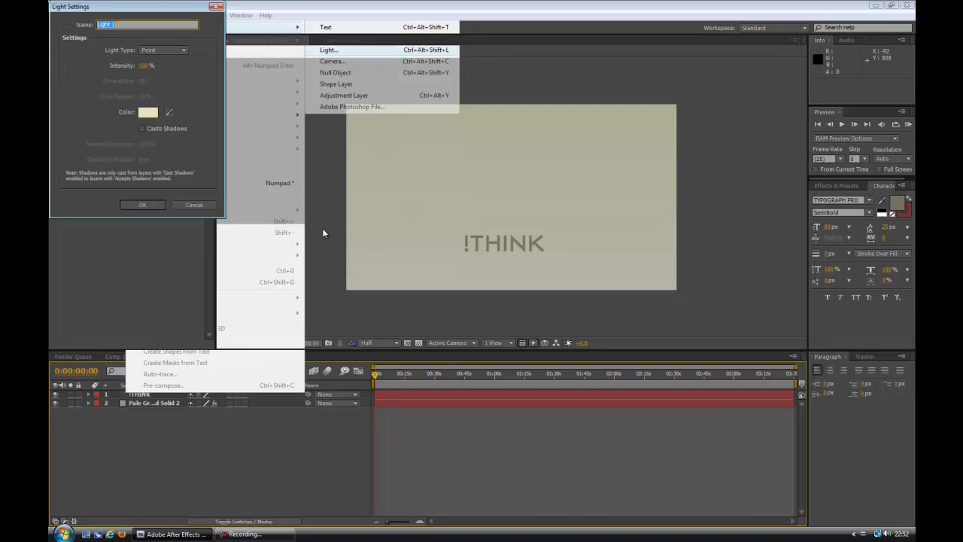
pyautogui.click(164, 50)
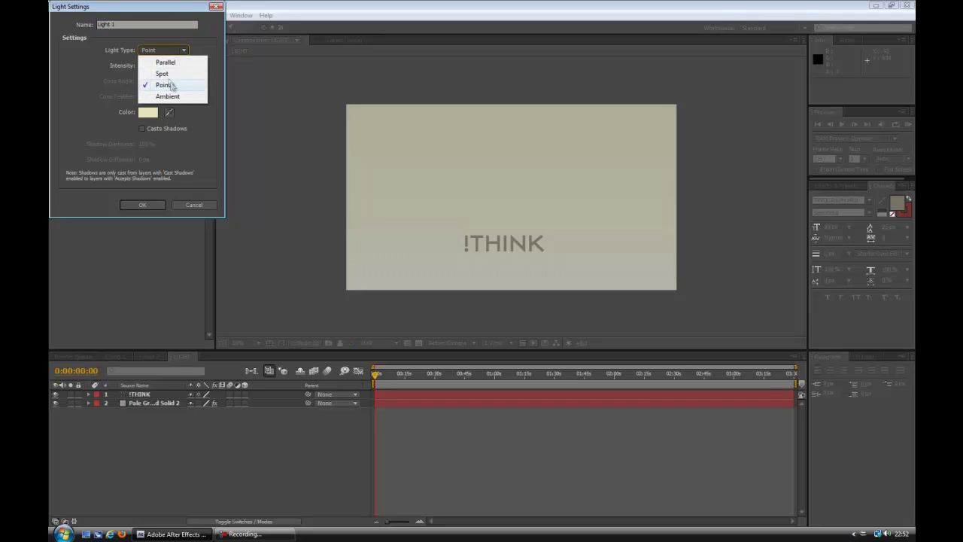
pyautogui.click(170, 86)
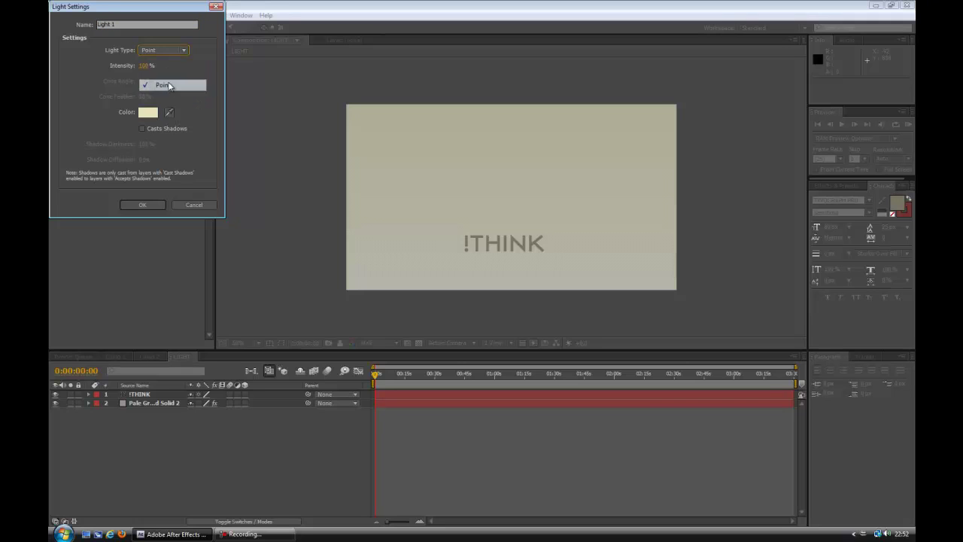
pyautogui.click(144, 209)
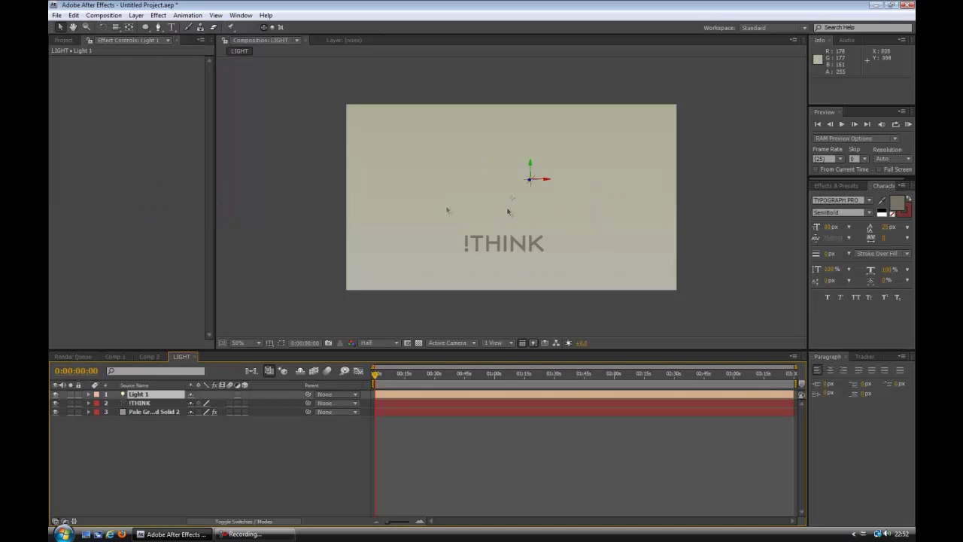
# Turn on 3D for the gradient solid and the !THINK text layers
pyautogui.click(244, 412)
pyautogui.click(244, 402)
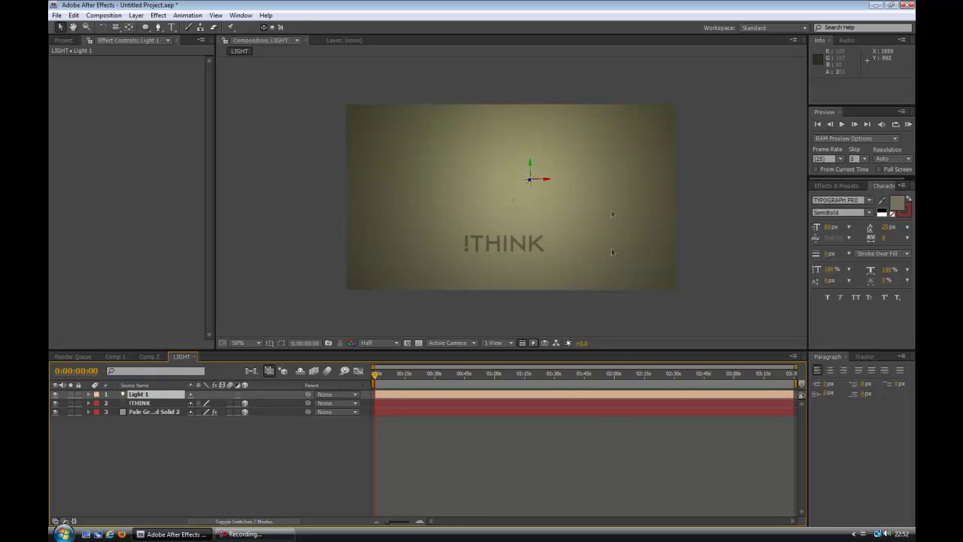
# Expand Light 1's Transform and Light Options and change Light Type from Point to Spot
pyautogui.click(88, 395)
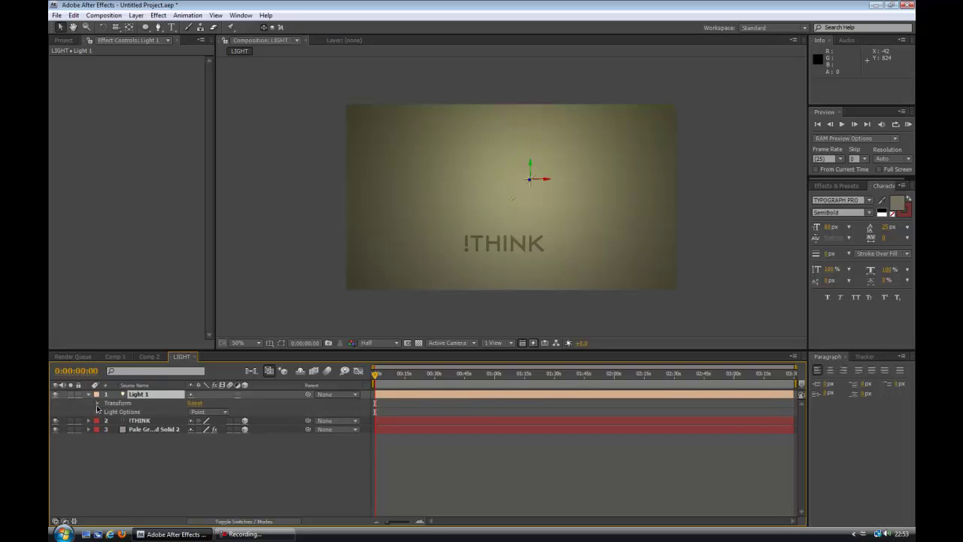
pyautogui.click(97, 404)
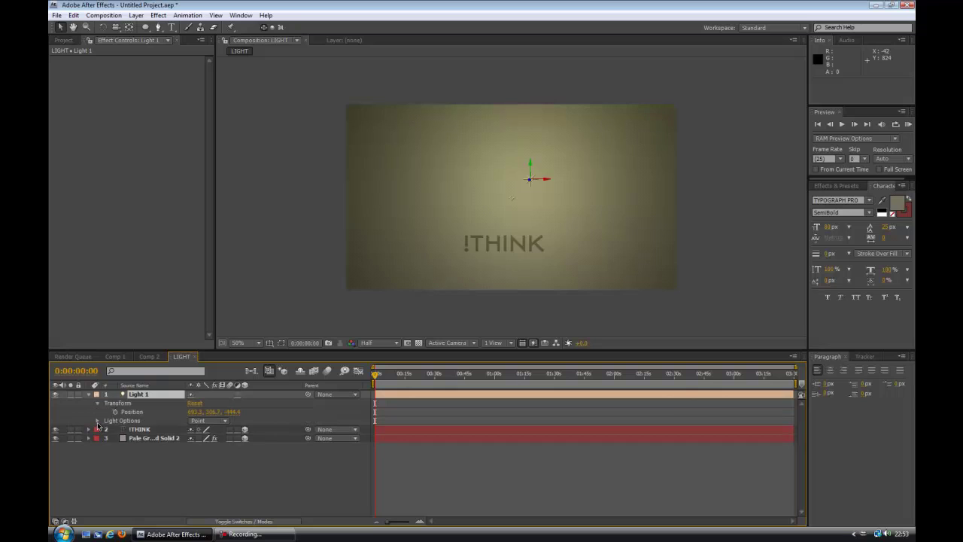
pyautogui.click(97, 422)
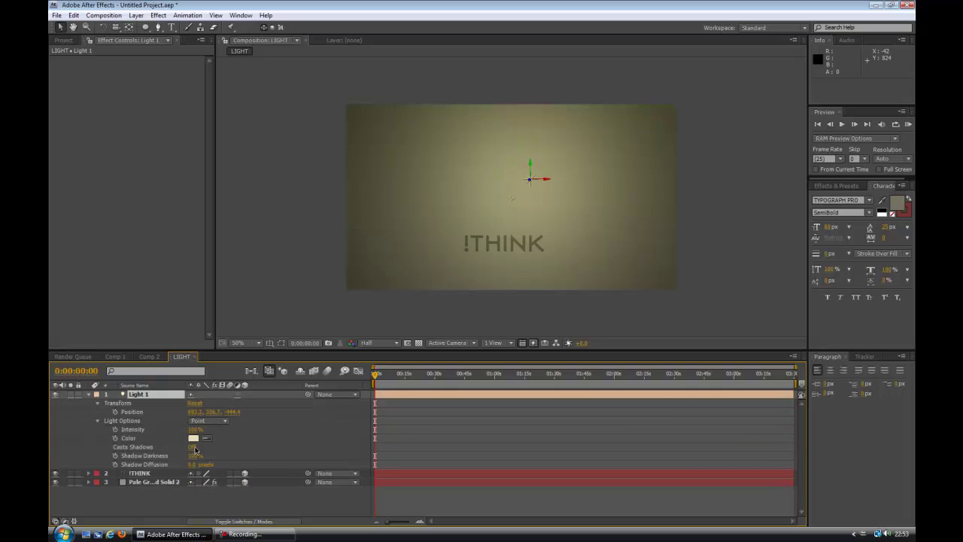
pyautogui.click(203, 421)
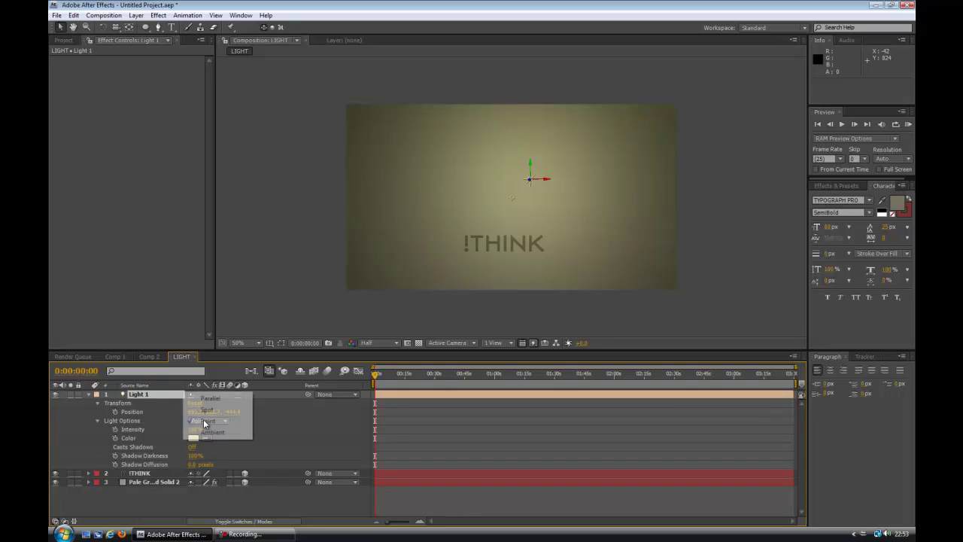
pyautogui.click(207, 410)
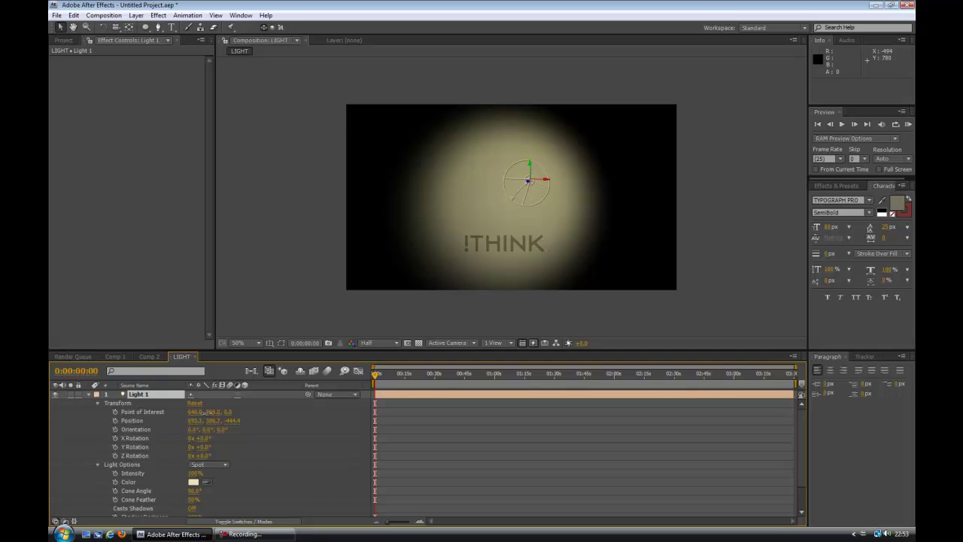
# Set Point of Interest Y to 422, then drag the spotlight up until it aims above the frame
pyautogui.moveTo(214, 412); pyautogui.dragTo(245, 418)
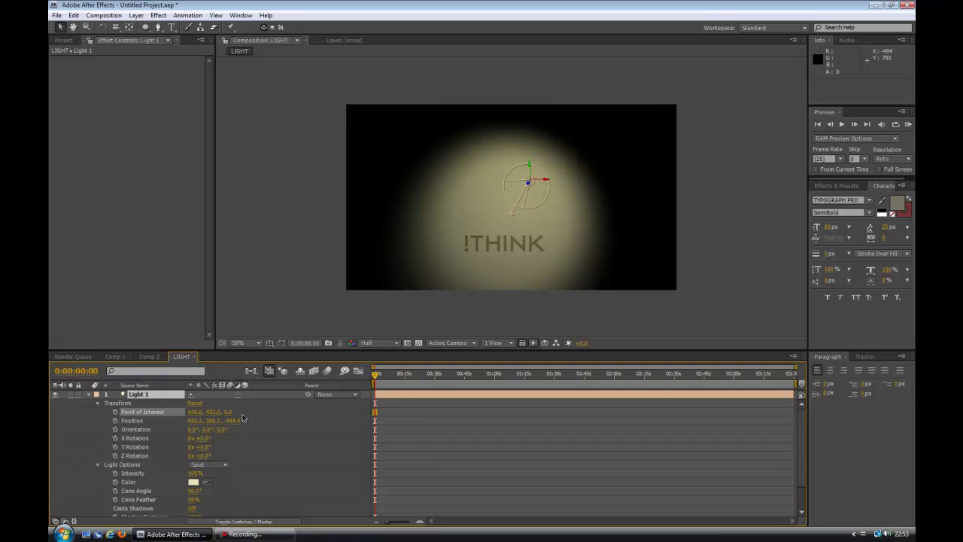
pyautogui.scroll(4, 512, 219)
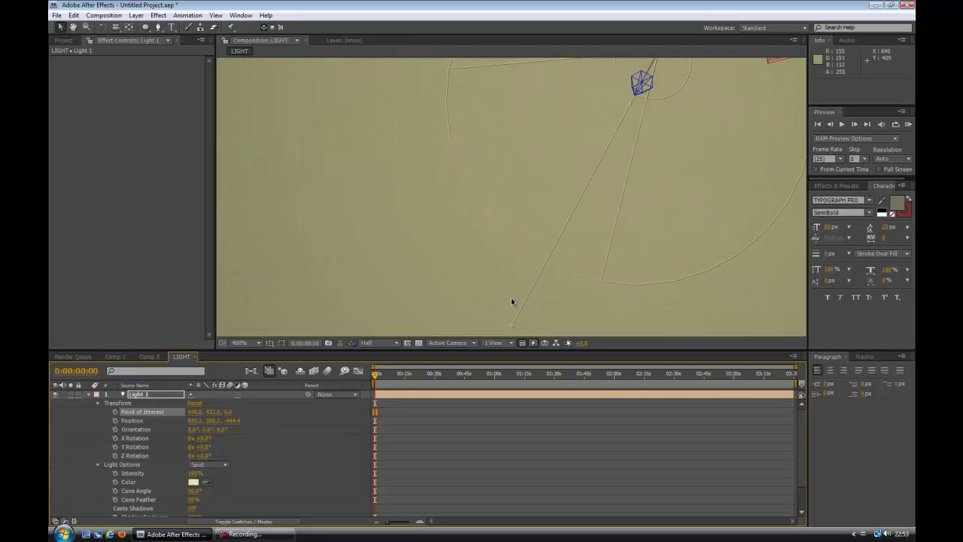
pyautogui.scroll(-5, 512, 302)
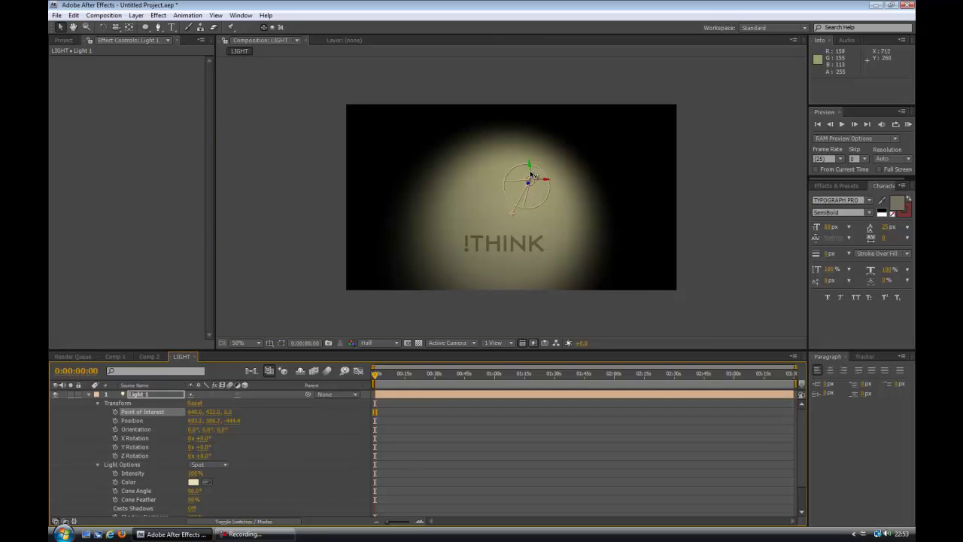
pyautogui.moveTo(531, 175); pyautogui.dragTo(541, 103)
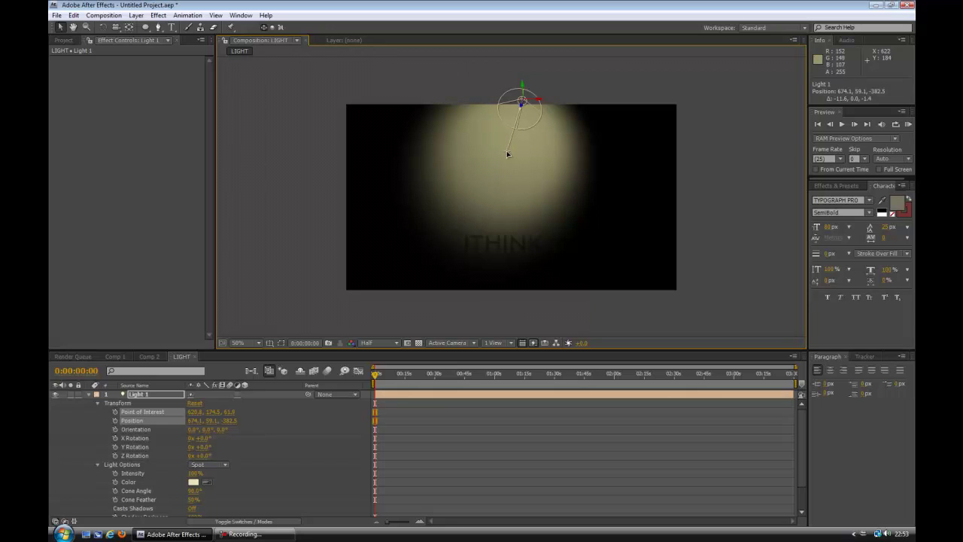
pyautogui.moveTo(507, 153); pyautogui.dragTo(519, 16)
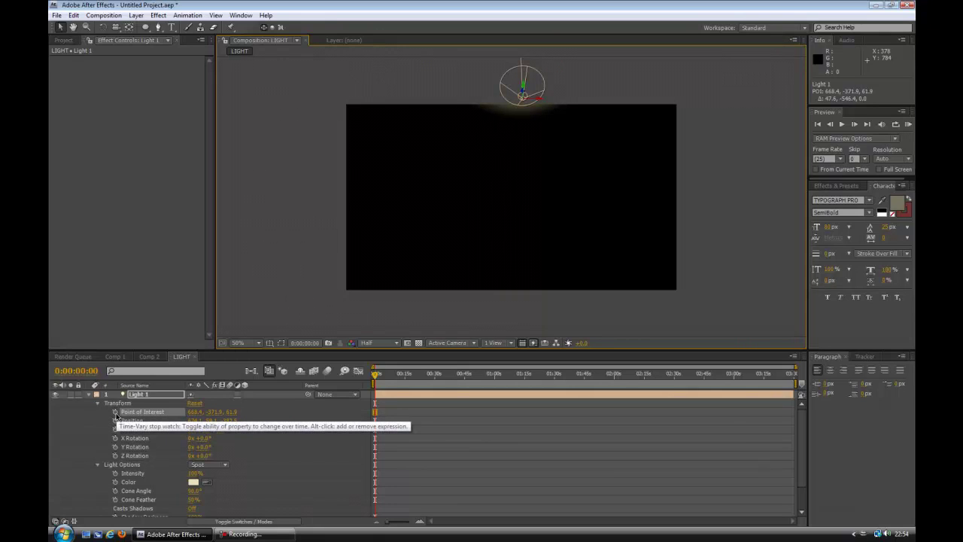
# Keyframe Light 1's Point of Interest at 0:00 and trim the composition to a 30-second work area
pyautogui.click(115, 412)
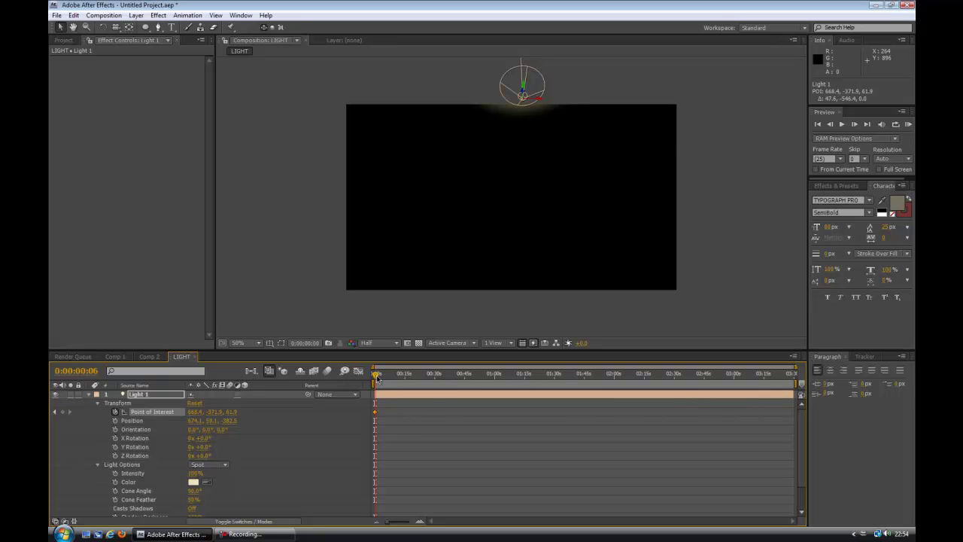
pyautogui.moveTo(377, 377); pyautogui.dragTo(380, 378)
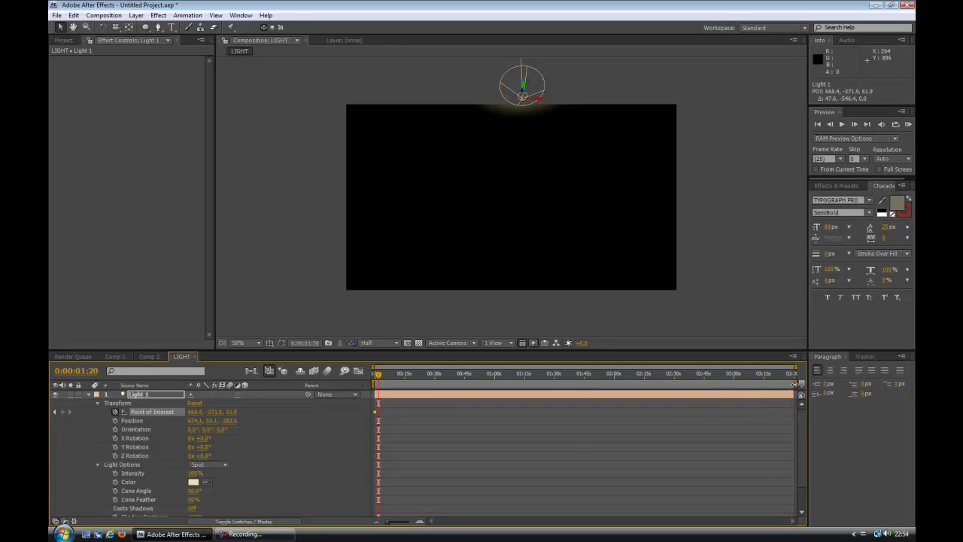
pyautogui.moveTo(540, 381); pyautogui.dragTo(433, 381)
pyautogui.rightClick(424, 384)
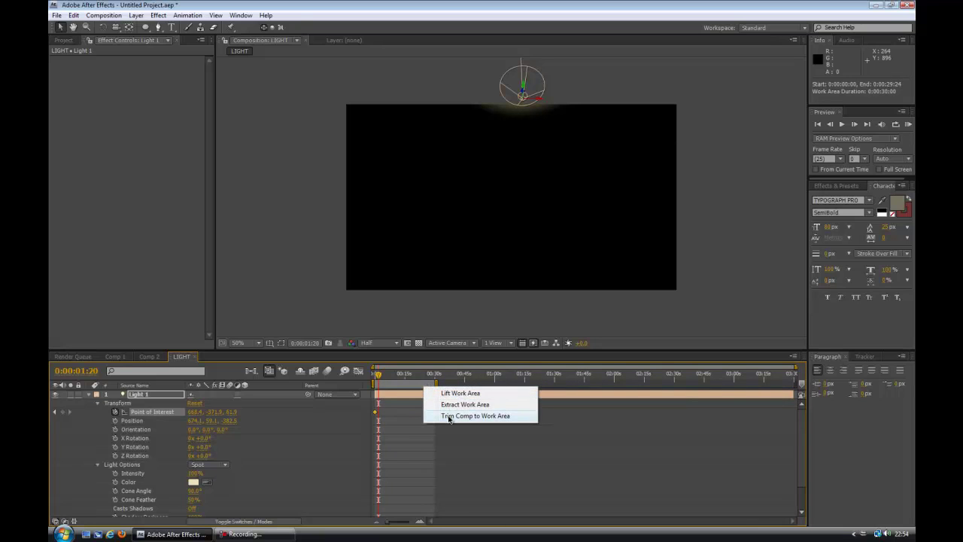
pyautogui.click(491, 416)
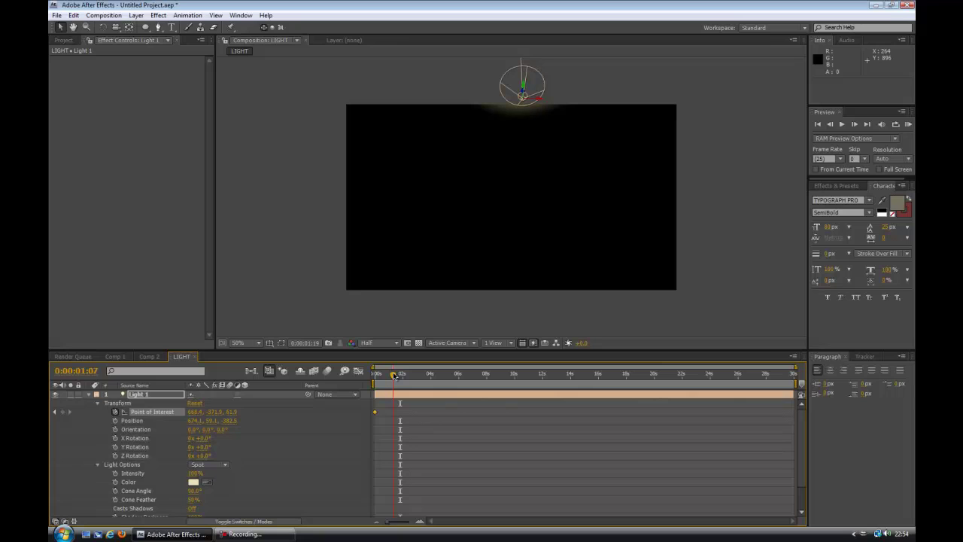
# Keyframe the spotlight's Point of Interest at 1s, 2s and 3s, sweeping down then left
pyautogui.moveTo(392, 375); pyautogui.dragTo(391, 374)
pyautogui.press(',')
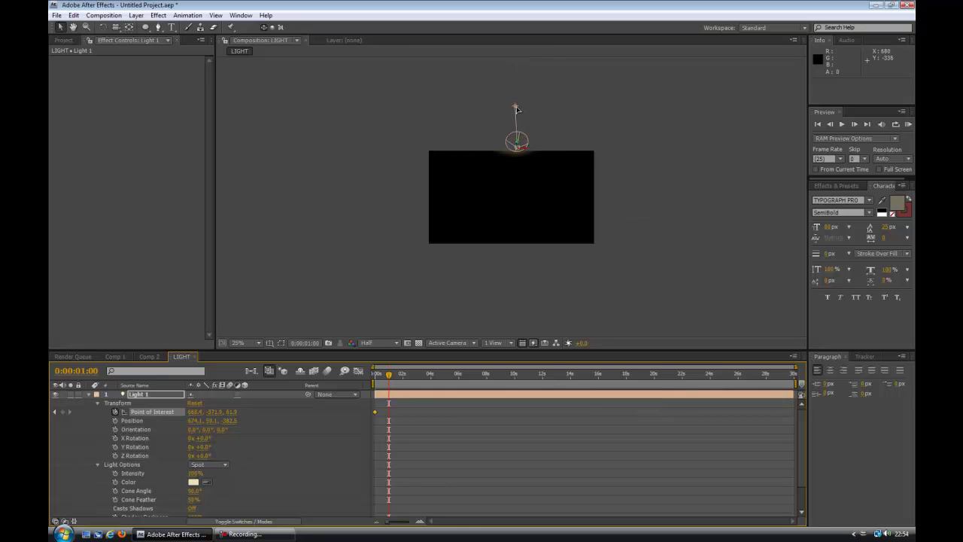
pyautogui.moveTo(516, 109); pyautogui.dragTo(562, 181)
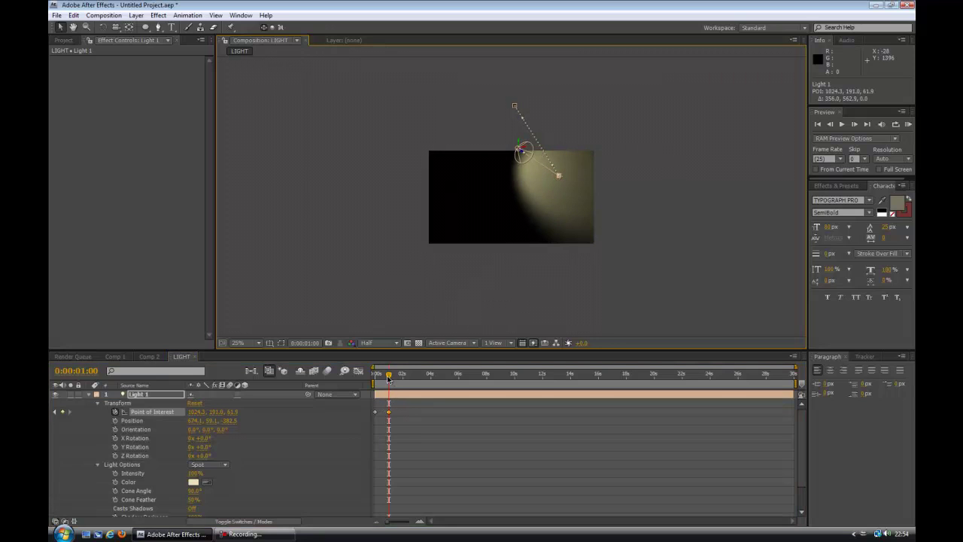
pyautogui.moveTo(393, 378); pyautogui.dragTo(402, 378)
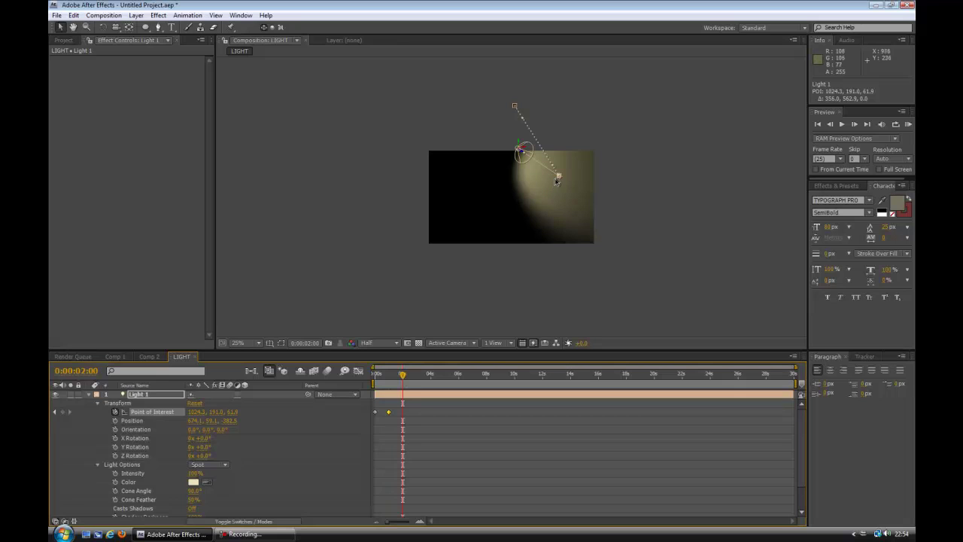
pyautogui.moveTo(559, 178); pyautogui.dragTo(517, 187)
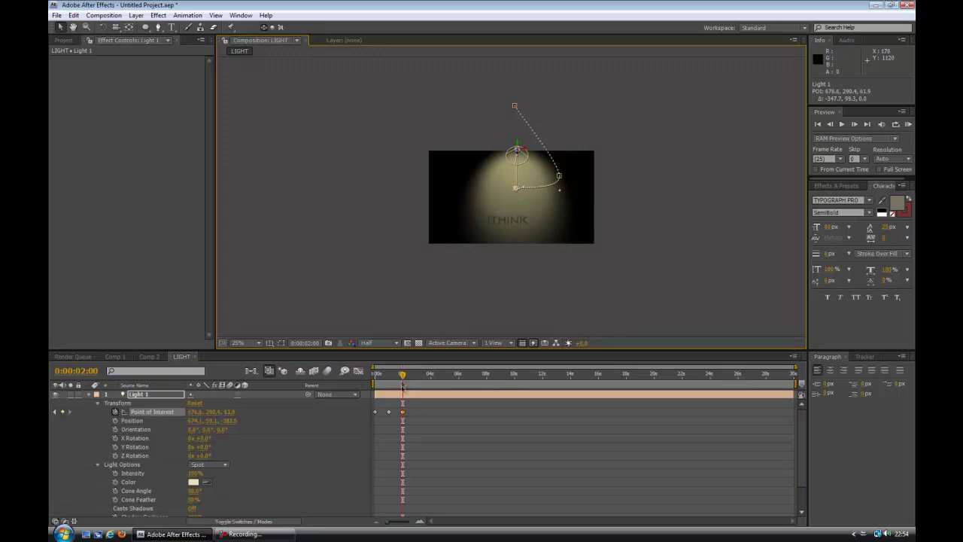
pyautogui.moveTo(404, 378); pyautogui.dragTo(418, 378)
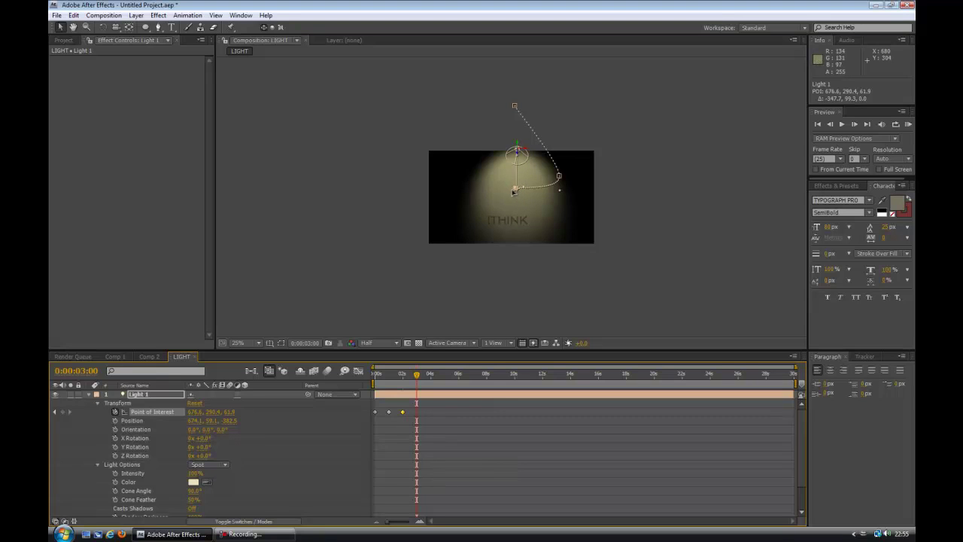
pyautogui.moveTo(514, 192); pyautogui.dragTo(463, 184)
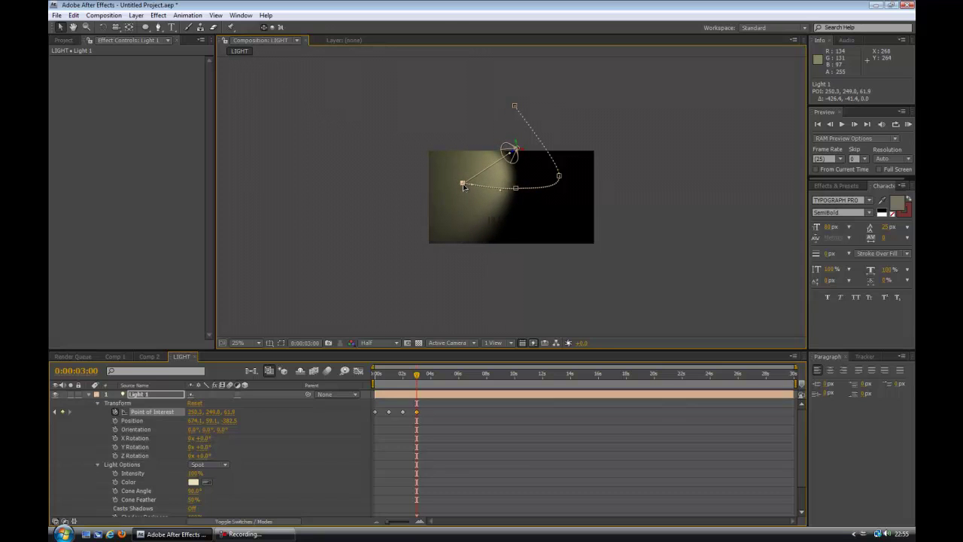
# Swing the spotlight onto !THINK and fine-tune its resting aim at 4:20
pyautogui.click(418, 376)
pyautogui.click(429, 379)
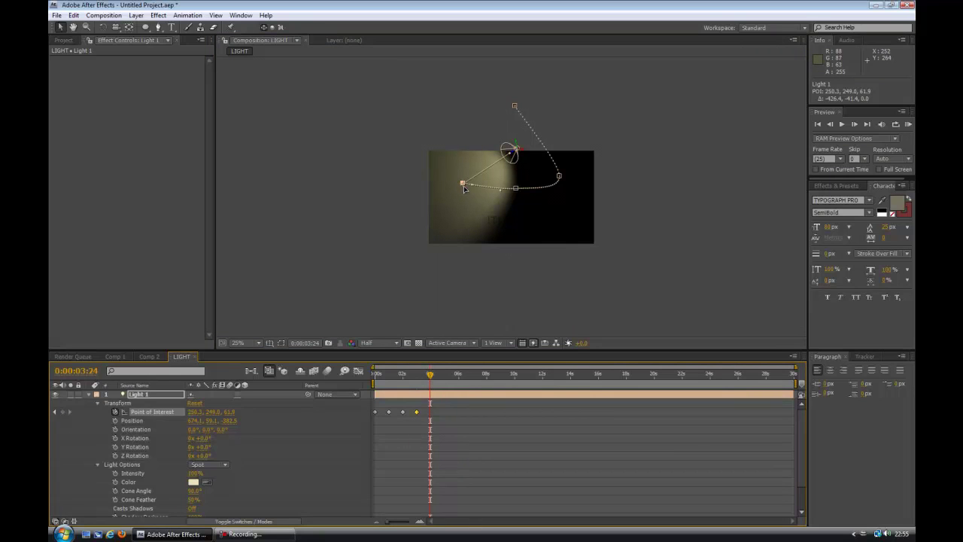
pyautogui.moveTo(463, 186); pyautogui.dragTo(499, 201)
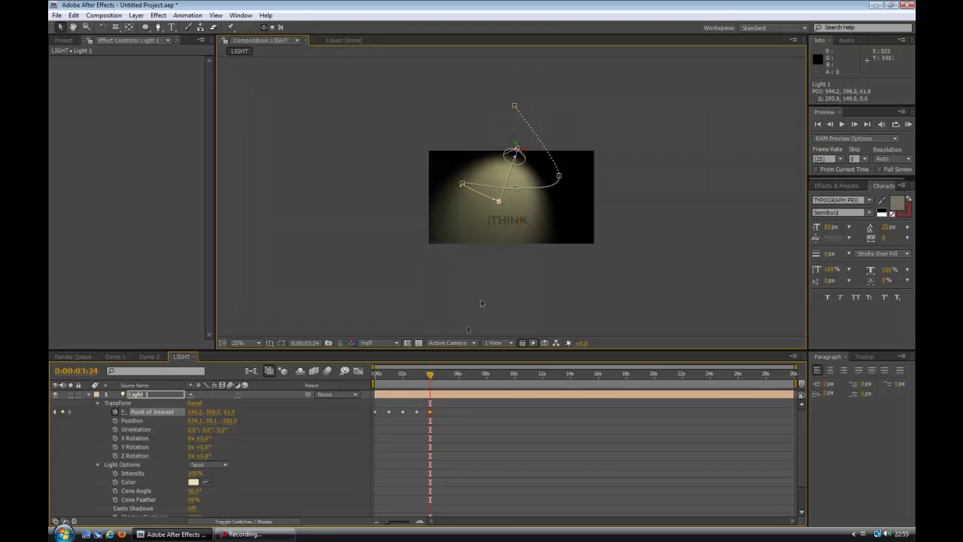
pyautogui.moveTo(432, 377); pyautogui.dragTo(439, 378)
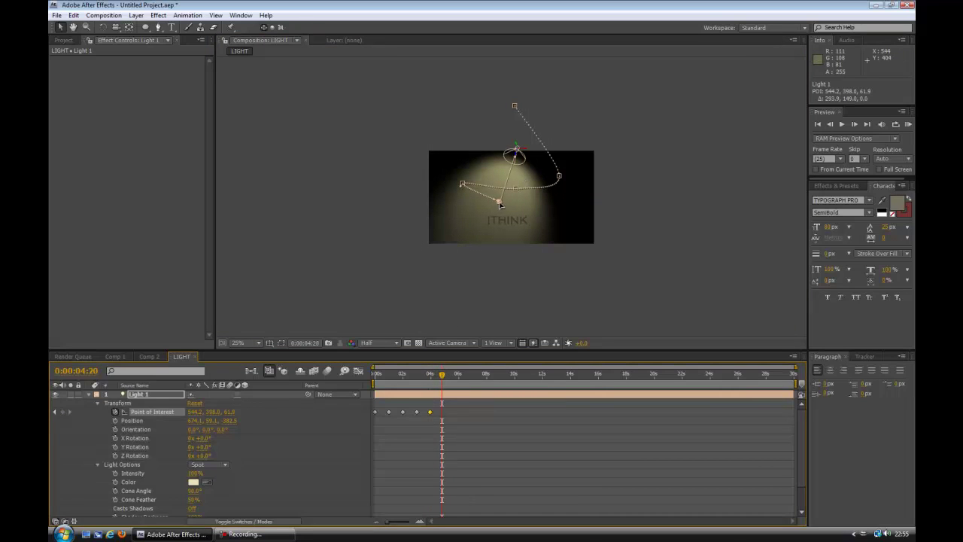
pyautogui.moveTo(501, 204); pyautogui.dragTo(506, 204)
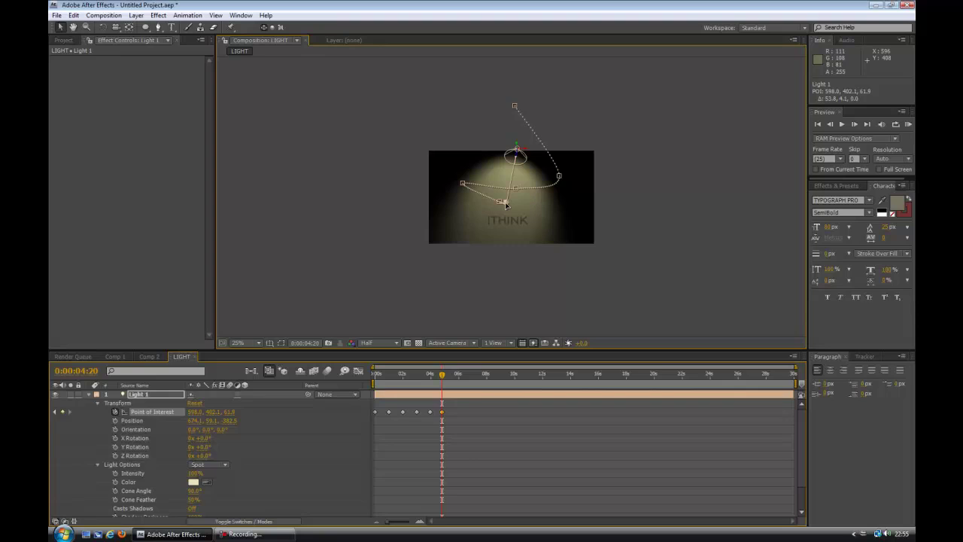
pyautogui.moveTo(509, 206); pyautogui.dragTo(510, 204)
pyautogui.press('.')
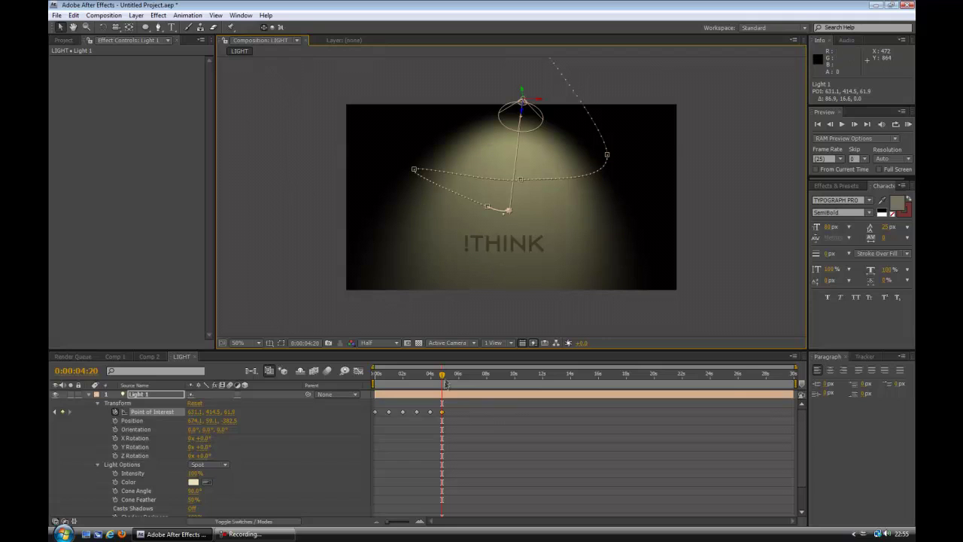
pyautogui.click(376, 382)
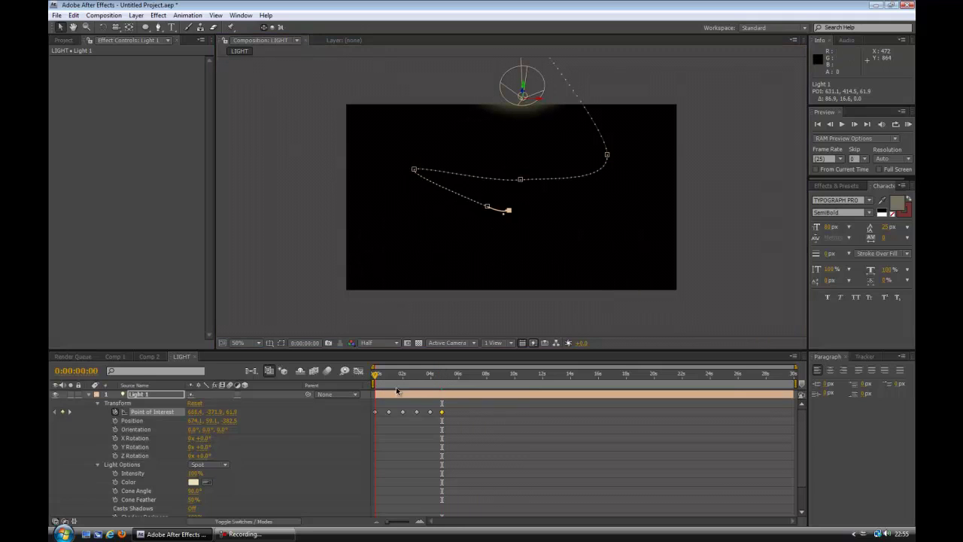
pyautogui.moveTo(376, 382); pyautogui.dragTo(441, 388)
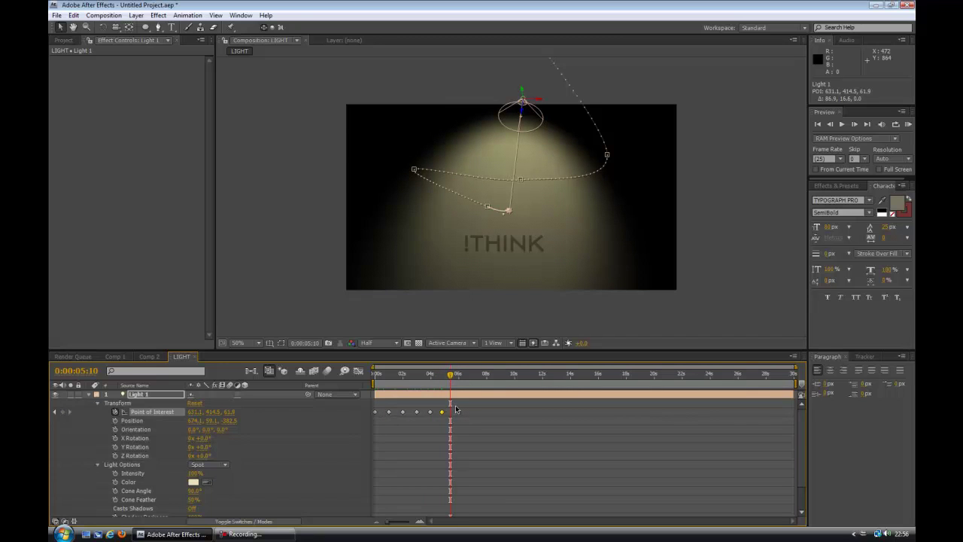
# Apply Easy Ease to all of Light 1's Point of Interest keyframes
pyautogui.moveTo(456, 406); pyautogui.dragTo(373, 426)
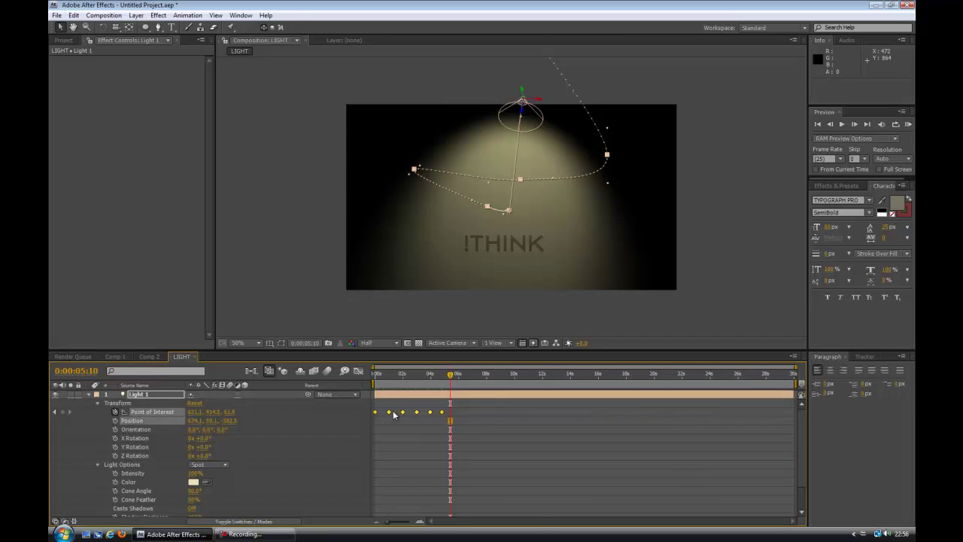
pyautogui.rightClick(394, 414)
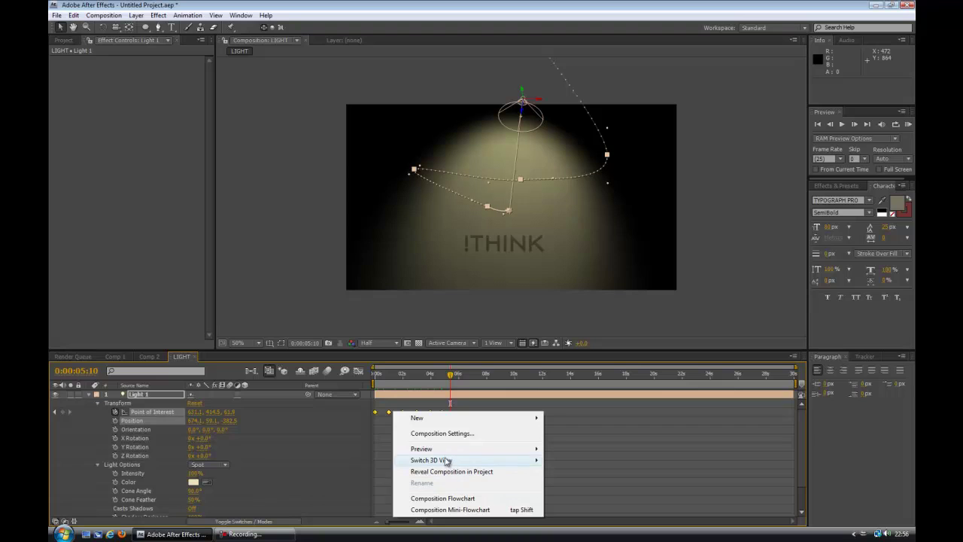
pyautogui.rightClick(390, 413)
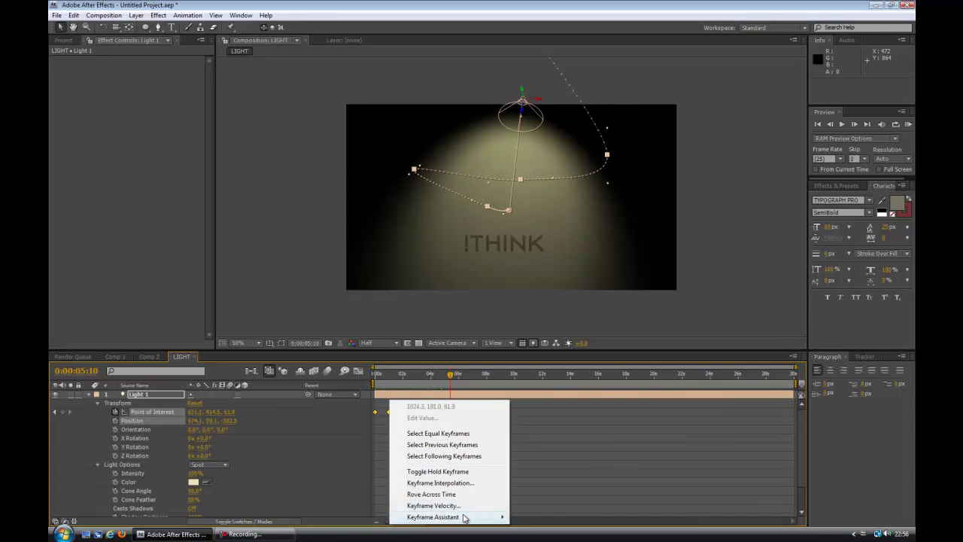
pyautogui.moveTo(465, 517)
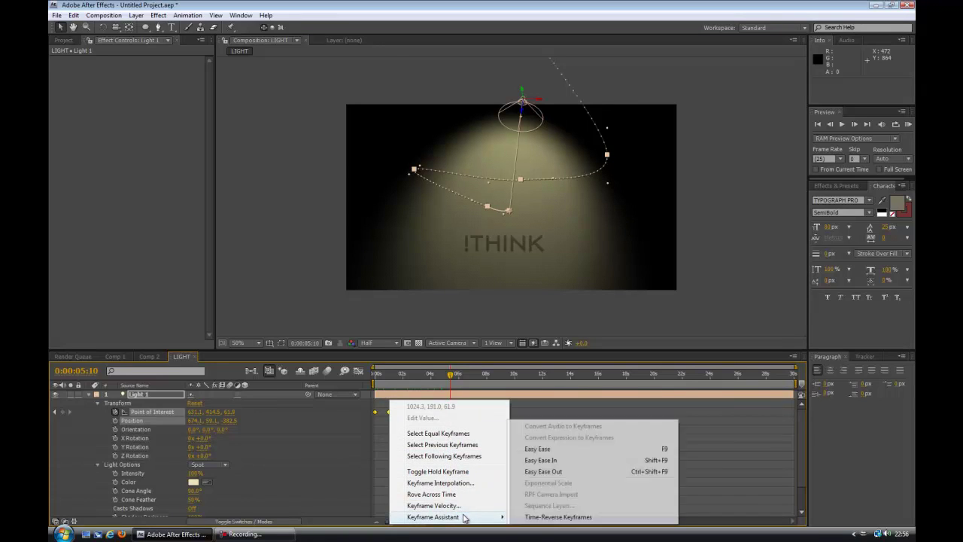
pyautogui.click(543, 449)
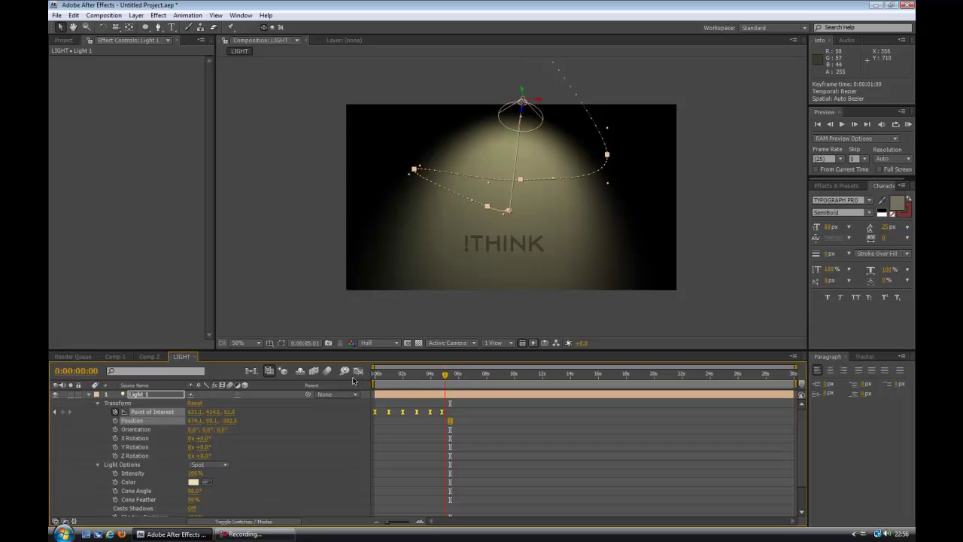
# Trim the LIGHT composition to a 10-second work area and RAM-preview it
pyautogui.press('Home')
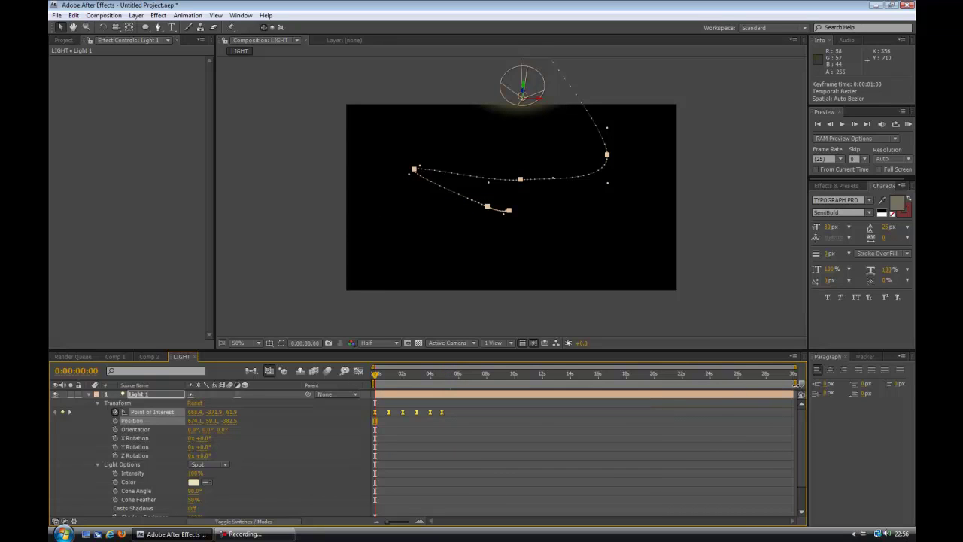
pyautogui.moveTo(648, 384); pyautogui.dragTo(515, 385)
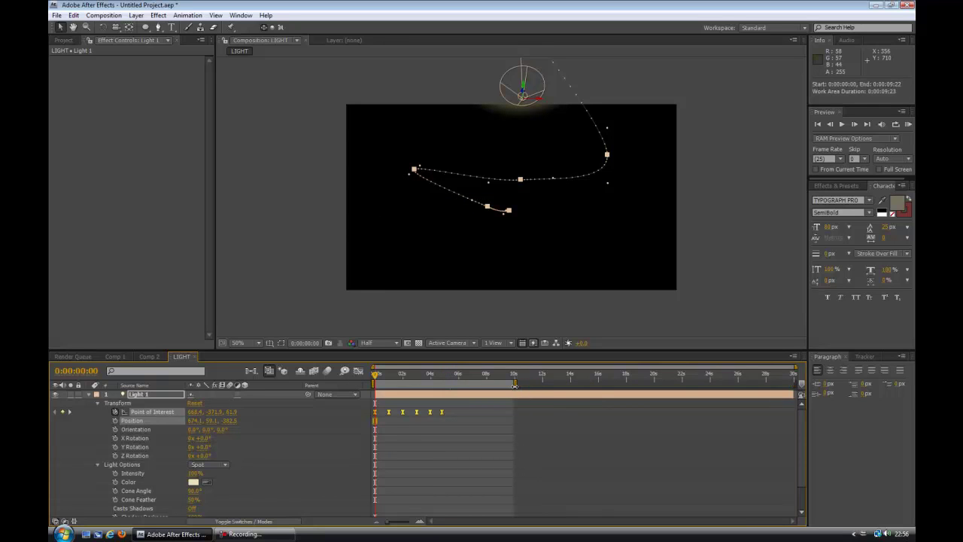
pyautogui.rightClick(495, 388)
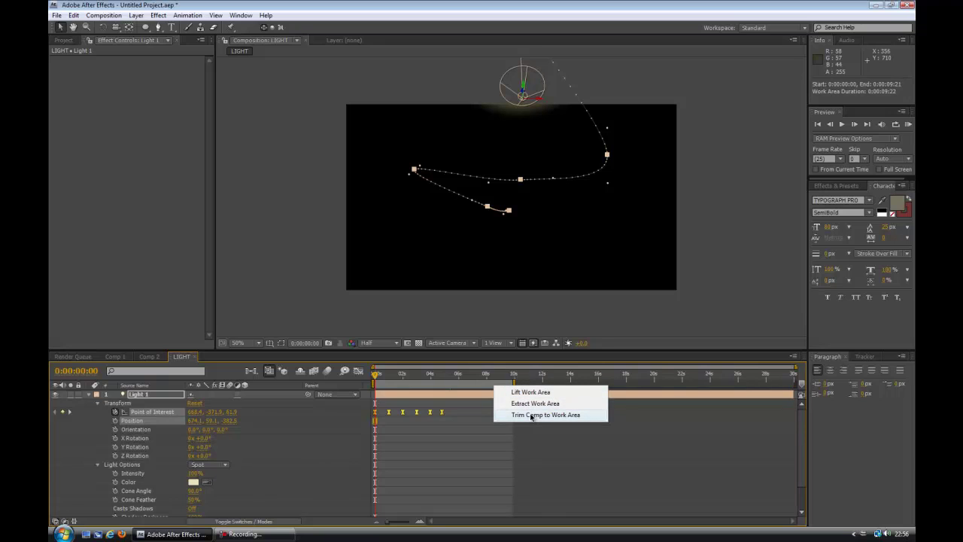
pyautogui.click(536, 414)
pyautogui.press('KP_0')
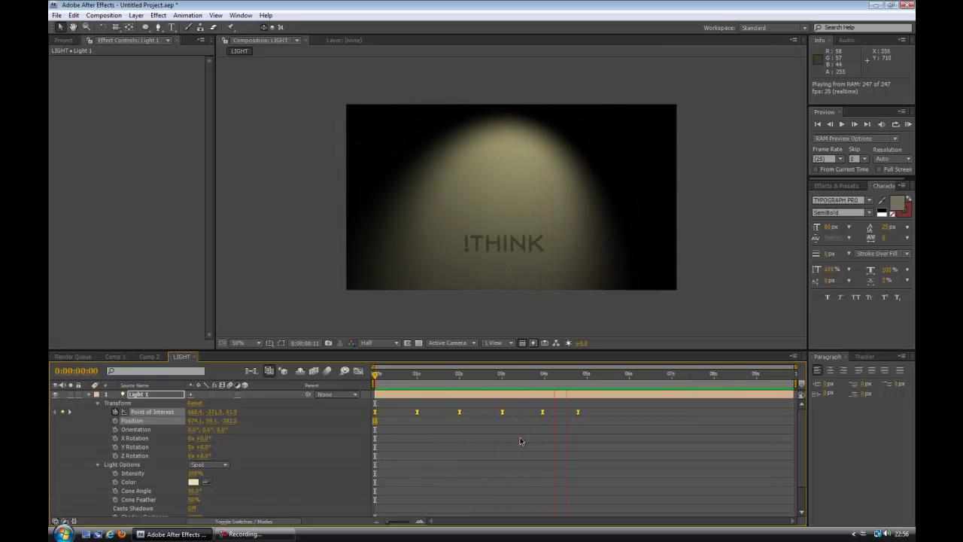
# Keyframe Light 1's Intensity at 100% around 6:00, dropping to 0% one frame later
pyautogui.press('space')
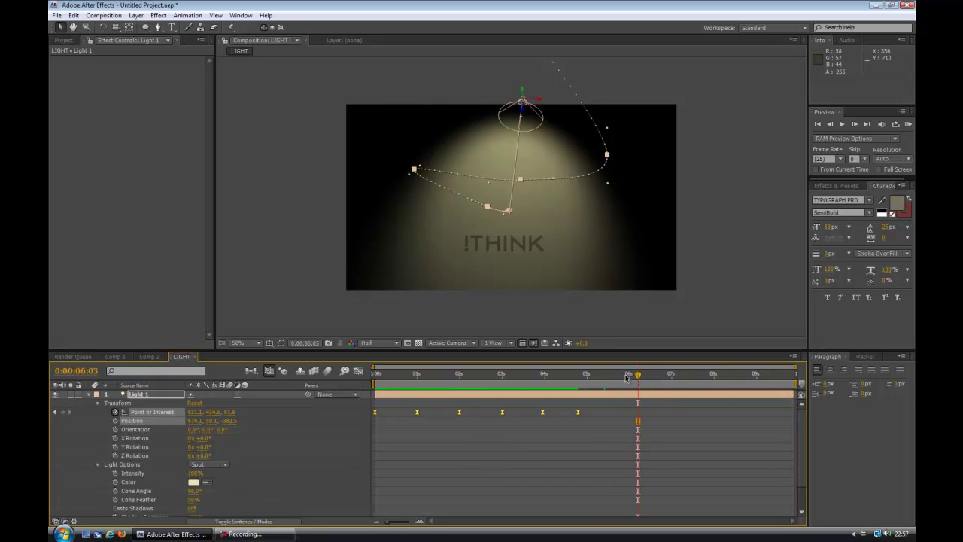
pyautogui.press('pageup')
pyautogui.press('pageup')
pyautogui.press('pageup')
pyautogui.press('pageup')
pyautogui.click(115, 473)
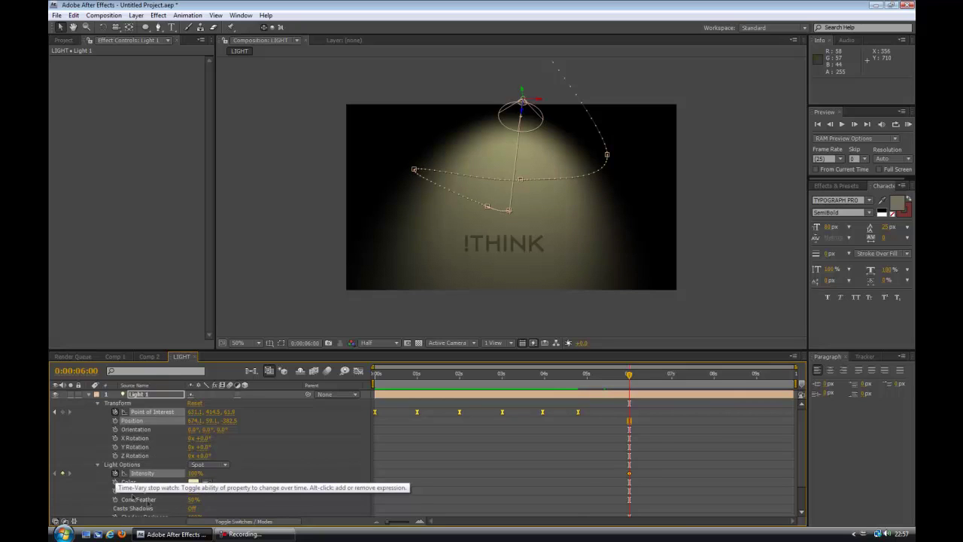
pyautogui.click(195, 473)
pyautogui.write('0')
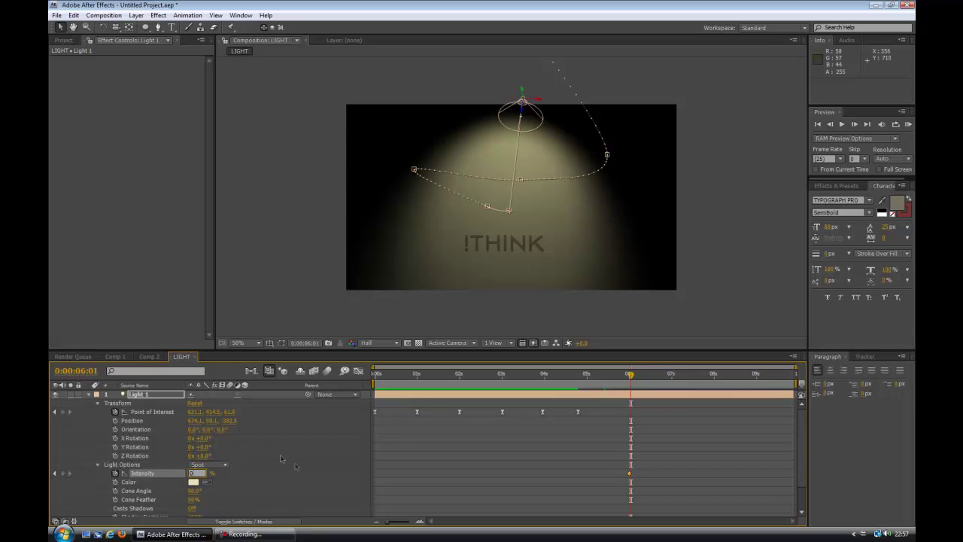
pyautogui.click(592, 409)
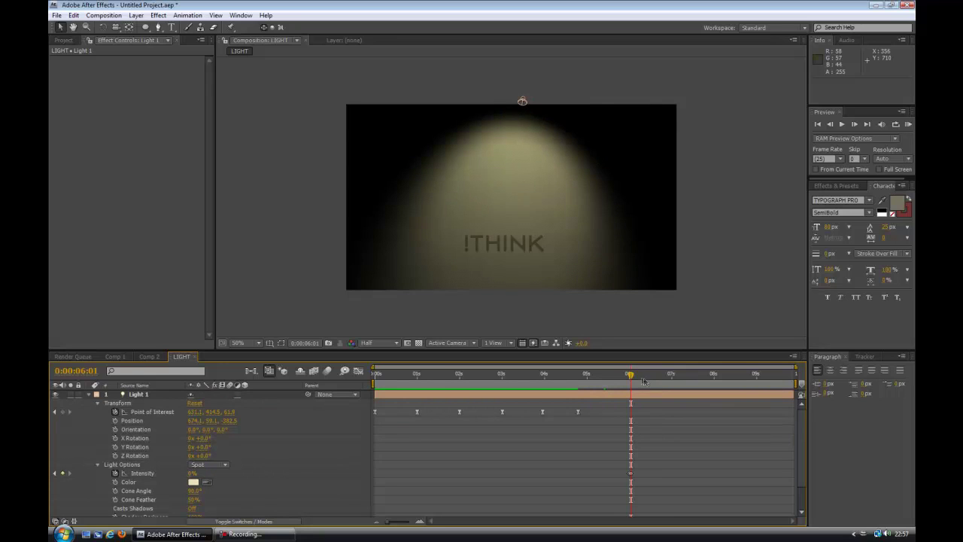
pyautogui.moveTo(629, 376)
pyautogui.mouseDown()
pyautogui.moveTo(611, 378)
pyautogui.moveTo(642, 379)
pyautogui.moveTo(631, 382)
pyautogui.mouseUp()
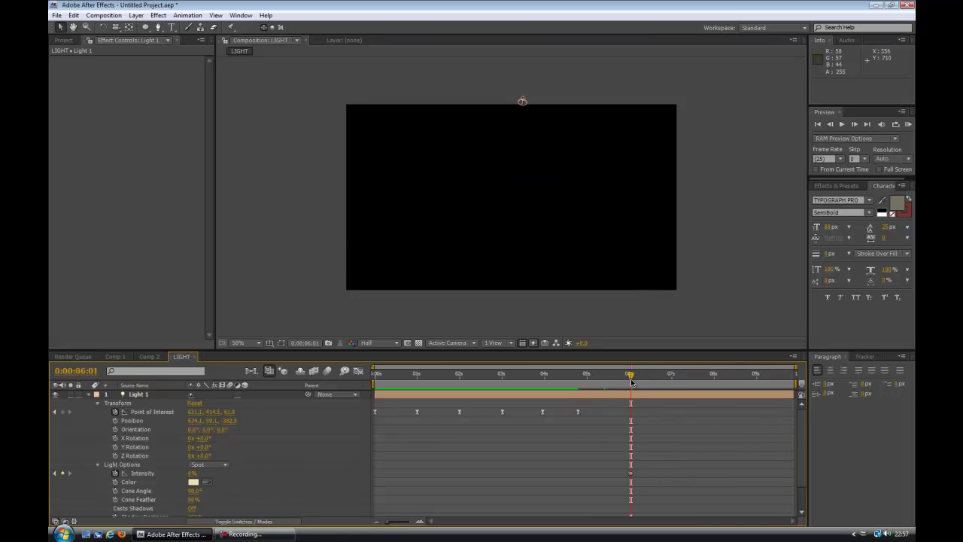
# Add switch-1.wav to LIGHT starting at 6:01 and reveal Light 1's keyframed properties
pyautogui.click(90, 396)
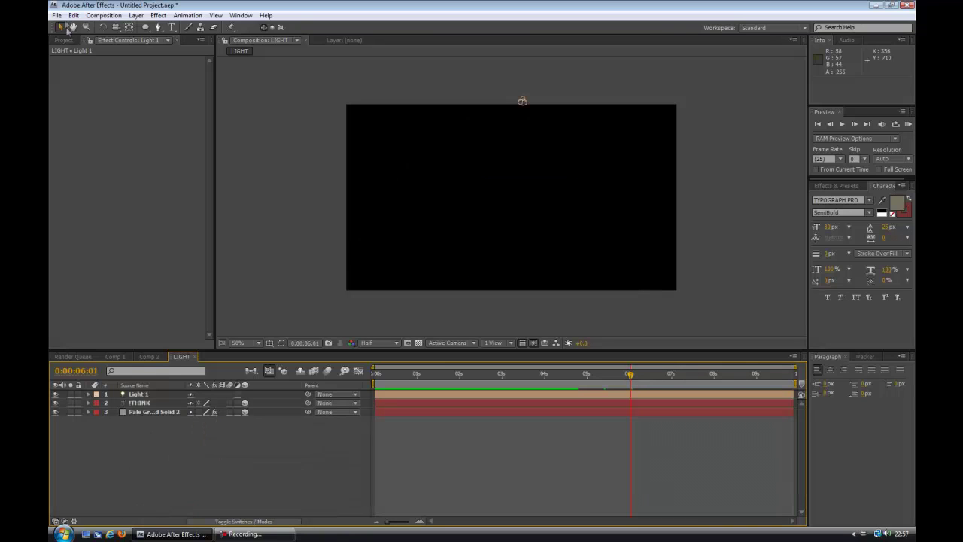
pyautogui.click(61, 40)
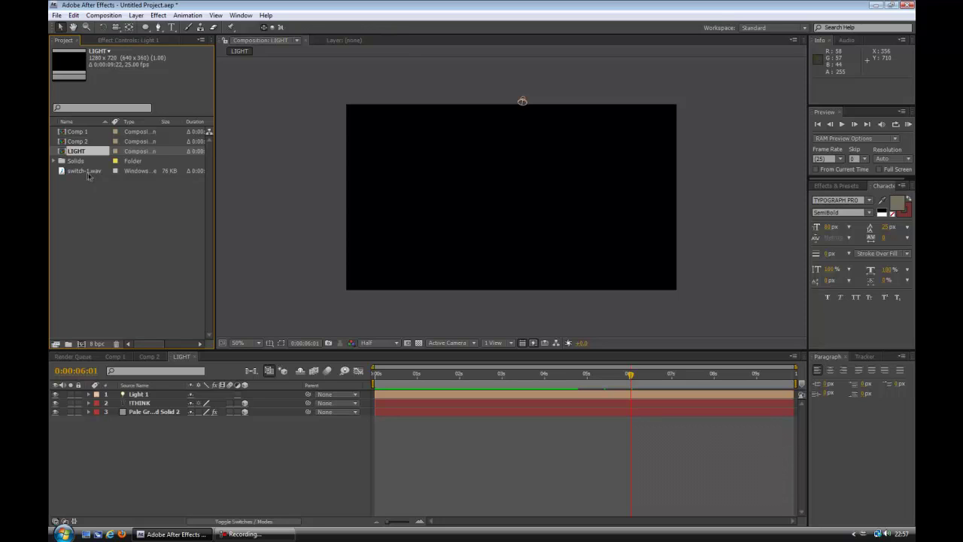
pyautogui.moveTo(90, 173); pyautogui.dragTo(143, 452)
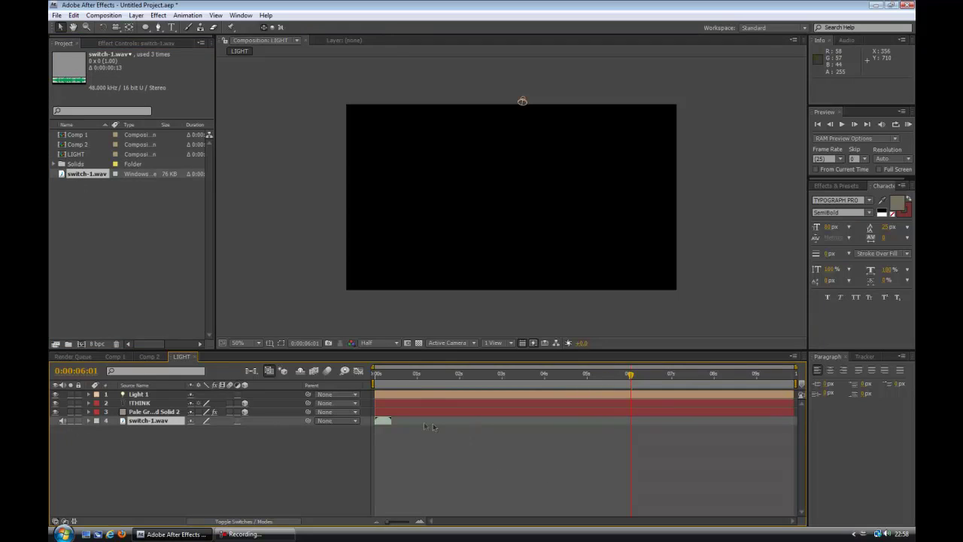
pyautogui.moveTo(381, 423); pyautogui.dragTo(636, 431)
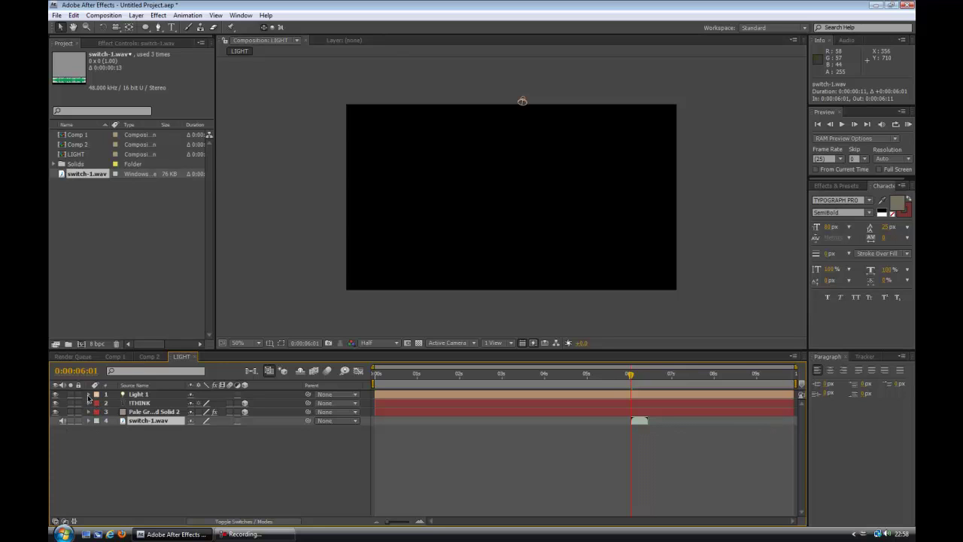
pyautogui.hotkey('ctrl', '`')
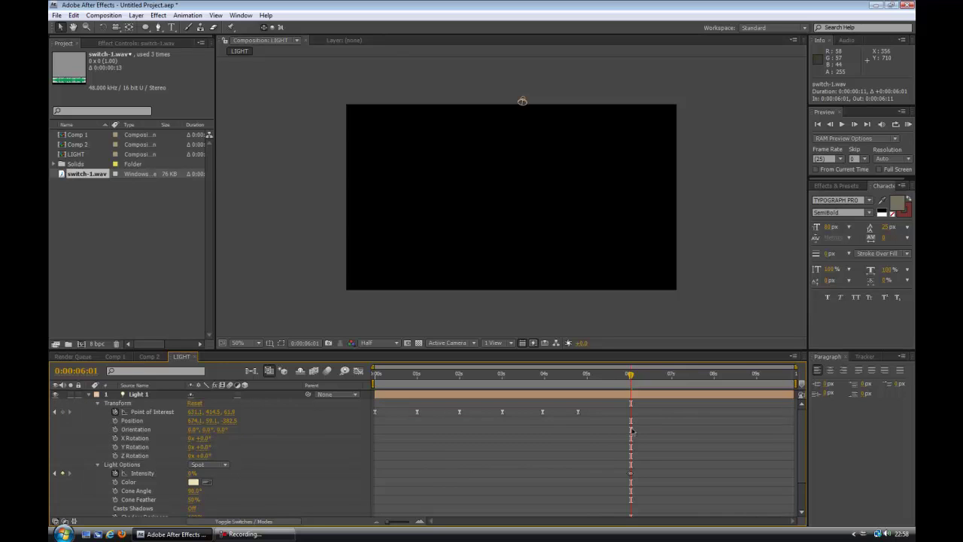
# Shift switch-1.wav one frame earlier to 0:00:06:00, checking Intensity frame by frame
pyautogui.click(544, 481)
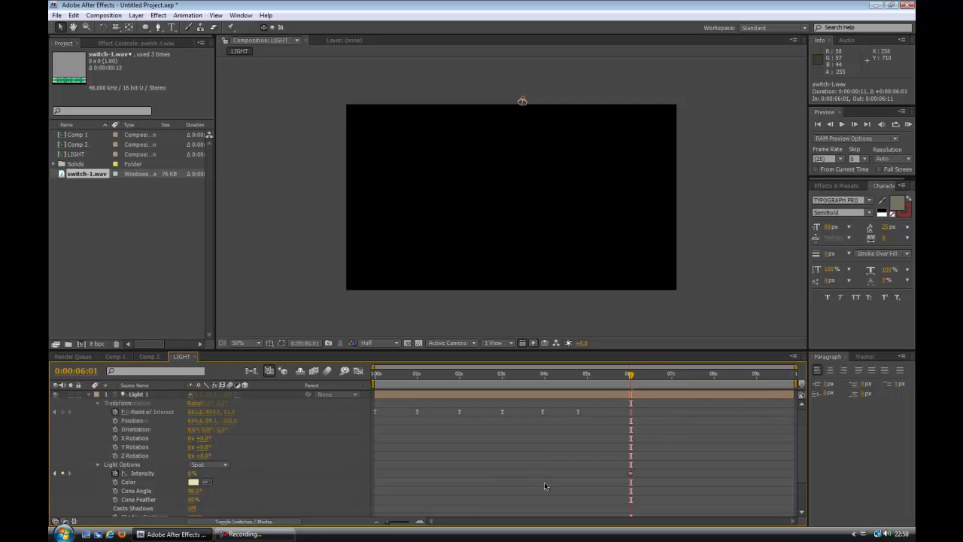
pyautogui.scroll(-3, 544, 482)
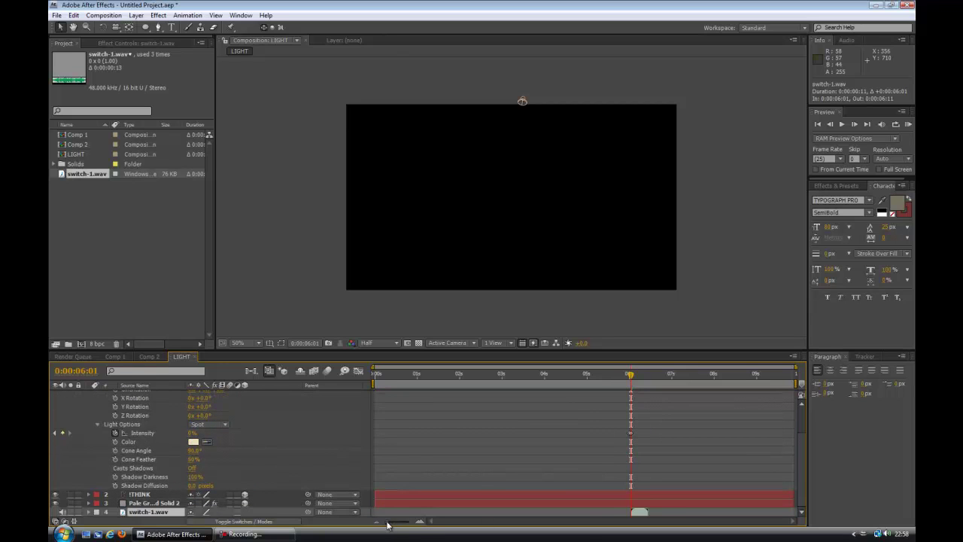
pyautogui.moveTo(389, 522); pyautogui.dragTo(404, 523)
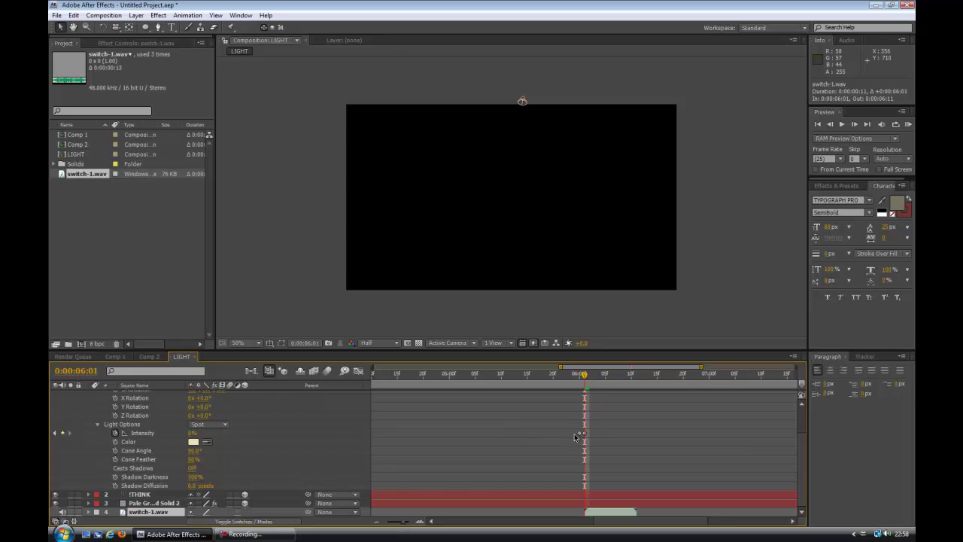
pyautogui.moveTo(584, 378); pyautogui.dragTo(580, 379)
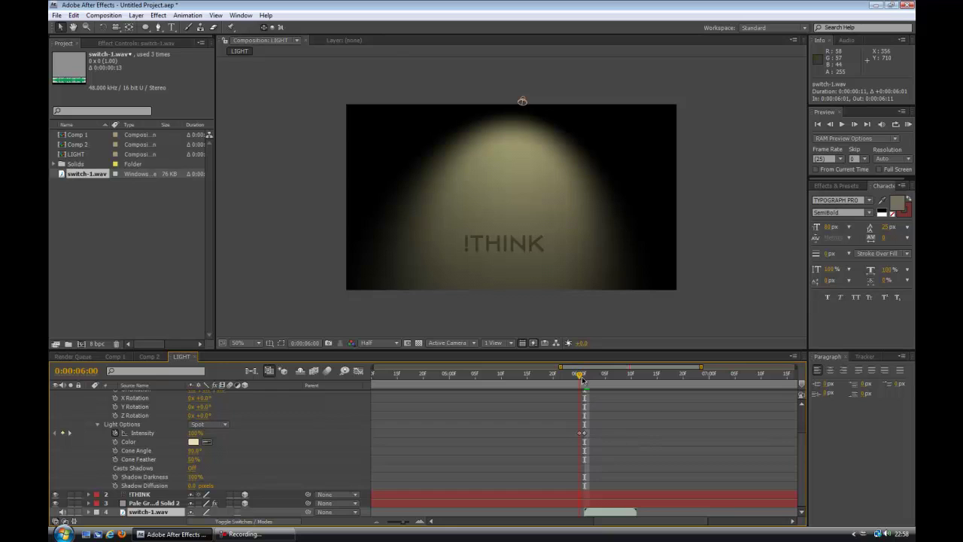
pyautogui.moveTo(582, 380); pyautogui.dragTo(579, 380)
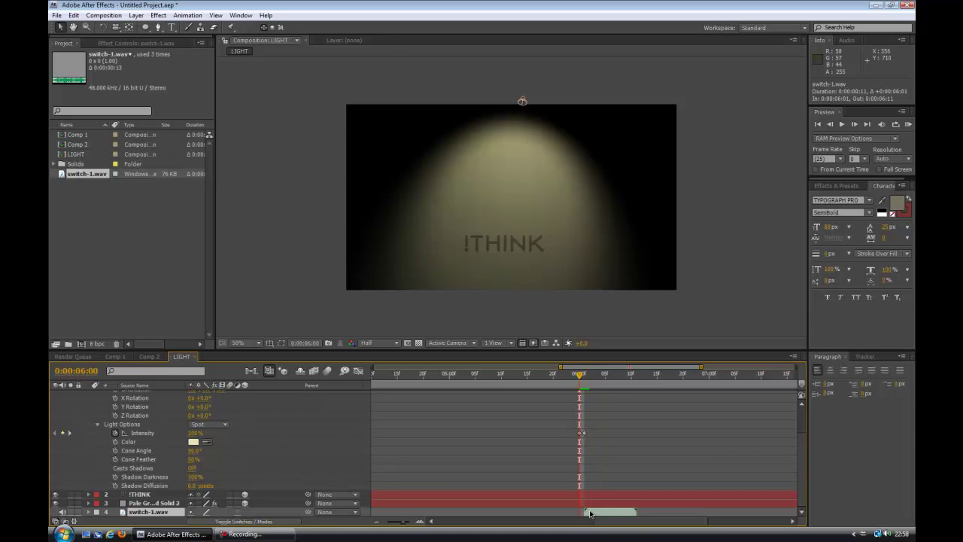
pyautogui.moveTo(590, 513); pyautogui.dragTo(584, 513)
pyautogui.moveTo(404, 525); pyautogui.dragTo(343, 523)
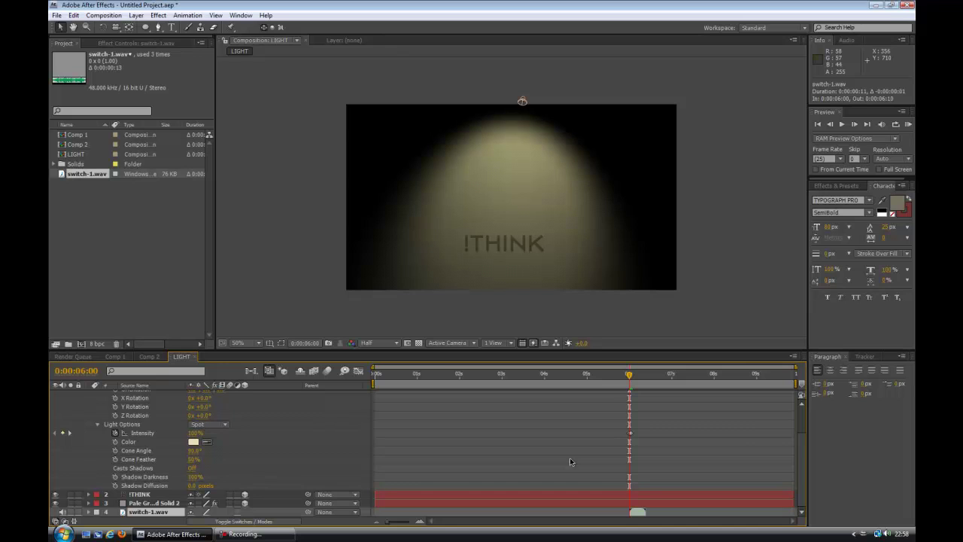
pyautogui.press('KP_0')
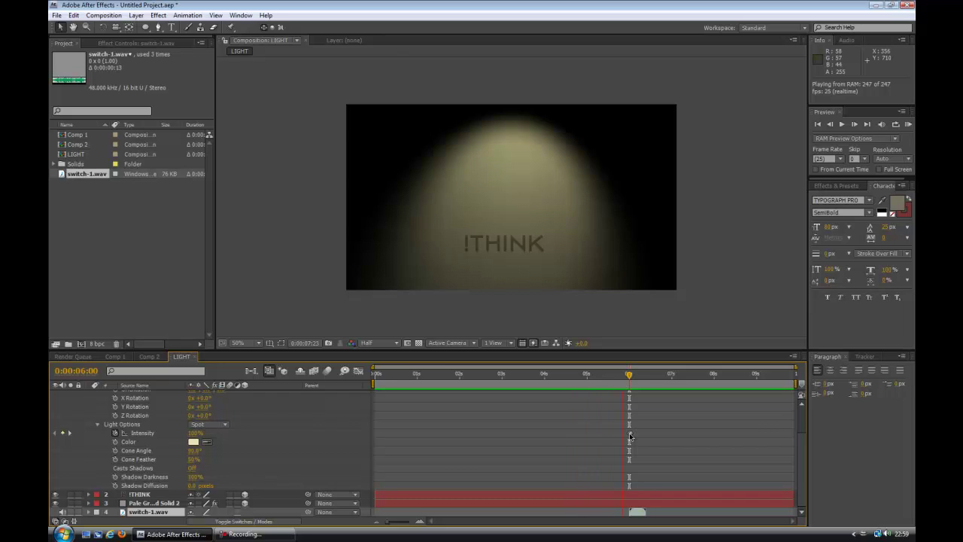
pyautogui.click(631, 435)
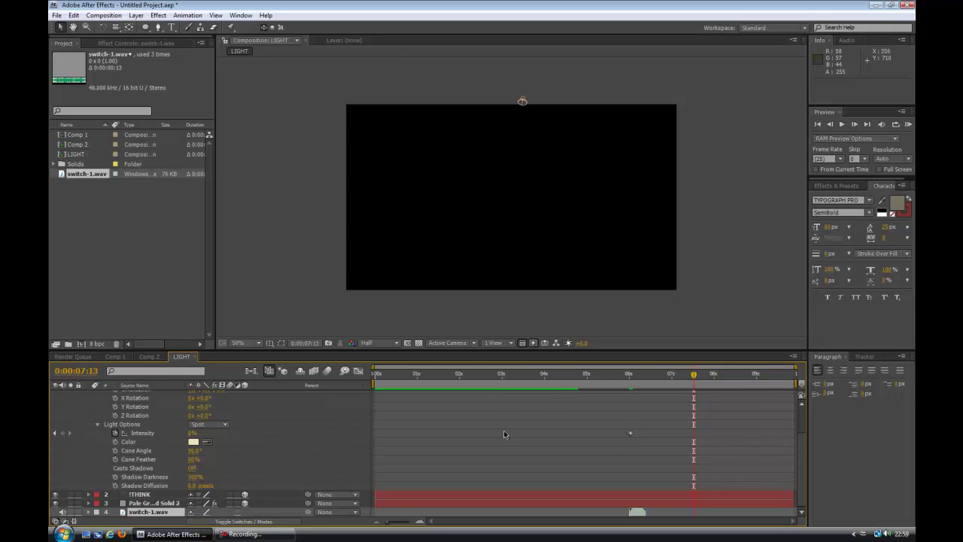
pyautogui.click(631, 433)
pyautogui.click(692, 374)
pyautogui.moveTo(412, 387); pyautogui.dragTo(392, 385)
pyautogui.press('KP_0')
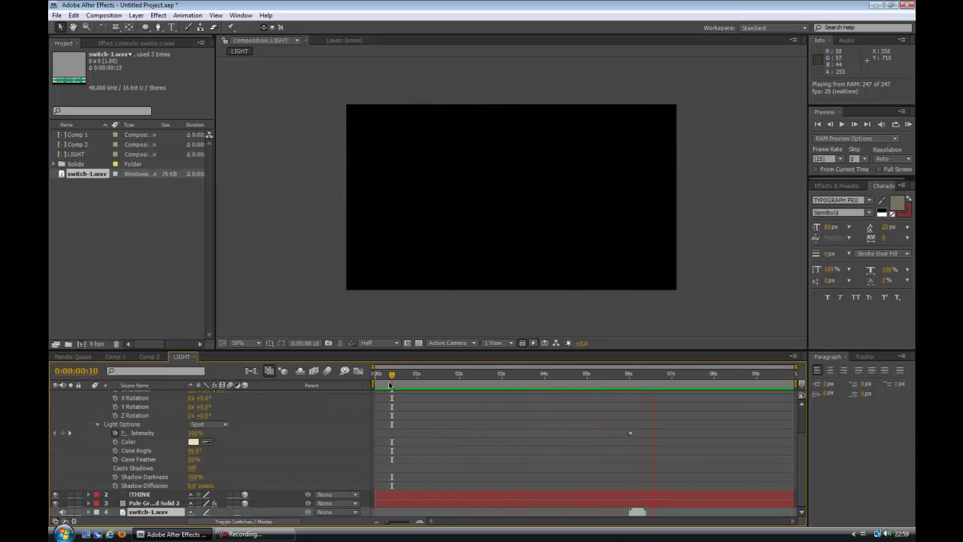
pyautogui.press('space')
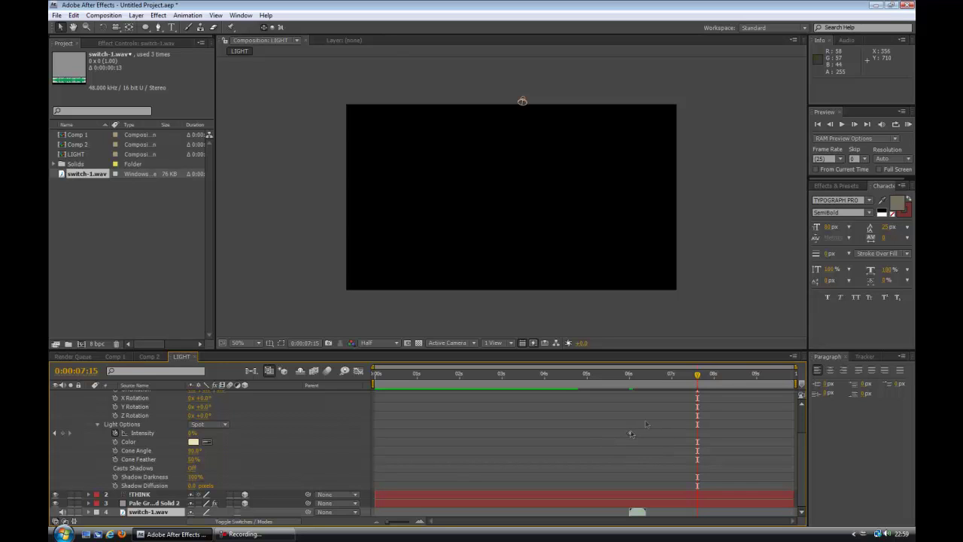
pyautogui.moveTo(698, 375); pyautogui.dragTo(714, 386)
# Add a new text layer reading 'SAVE ELECTRICITY' to the LIGHT composition
pyautogui.scroll(3, 105, 421)
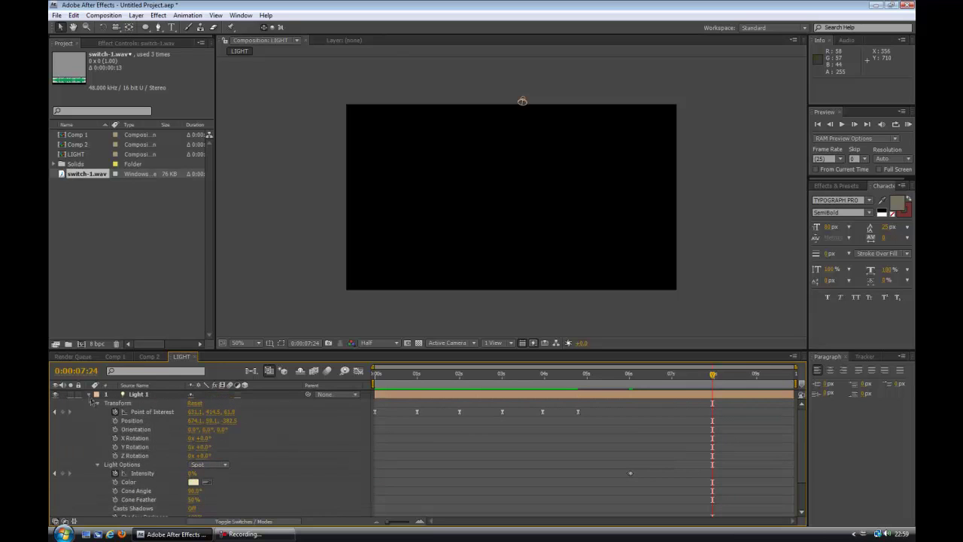
pyautogui.click(88, 394)
pyautogui.rightClick(151, 453)
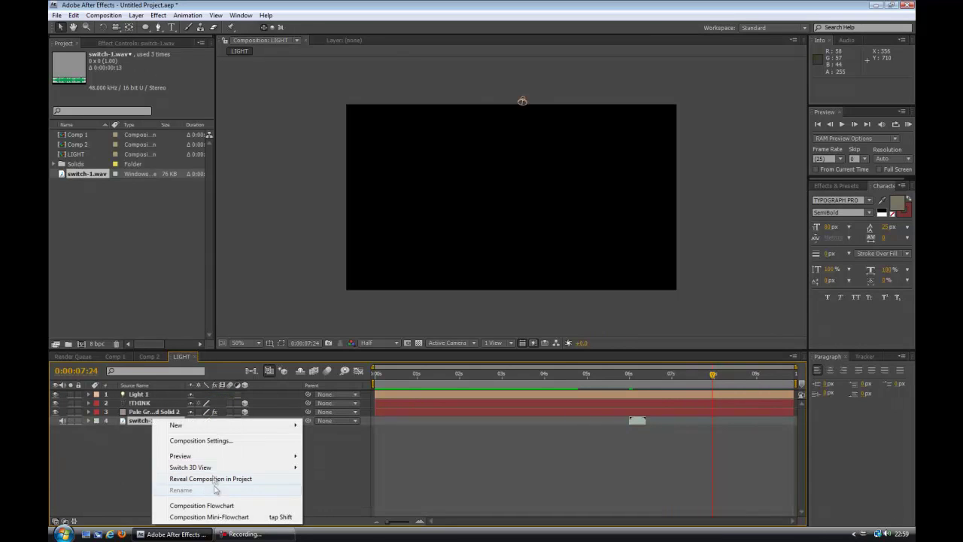
pyautogui.moveTo(217, 426)
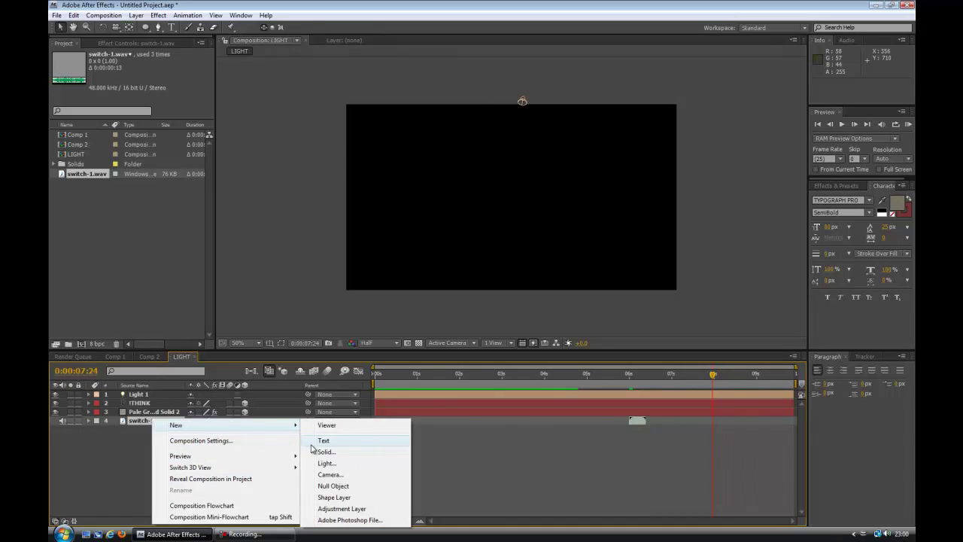
pyautogui.click(322, 443)
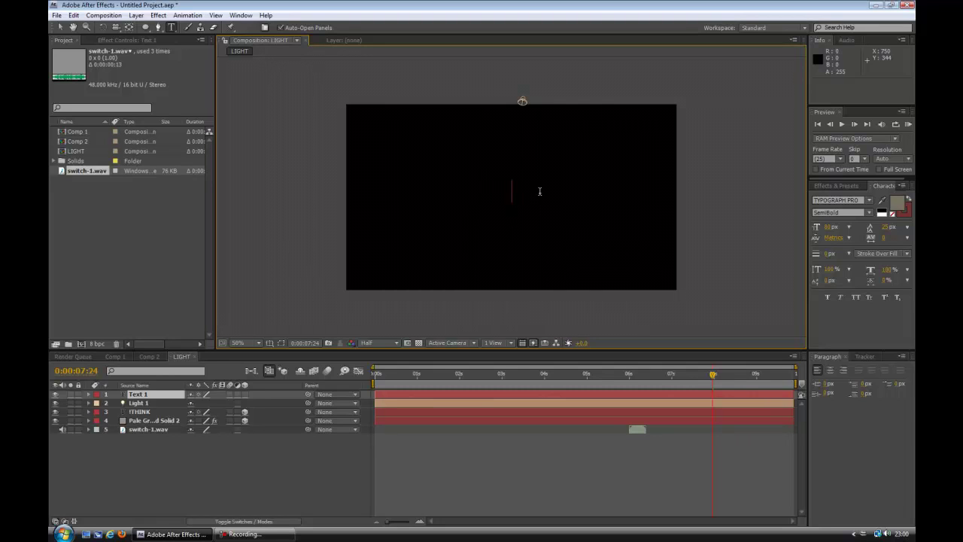
pyautogui.write('SAVE ELECTRIC')
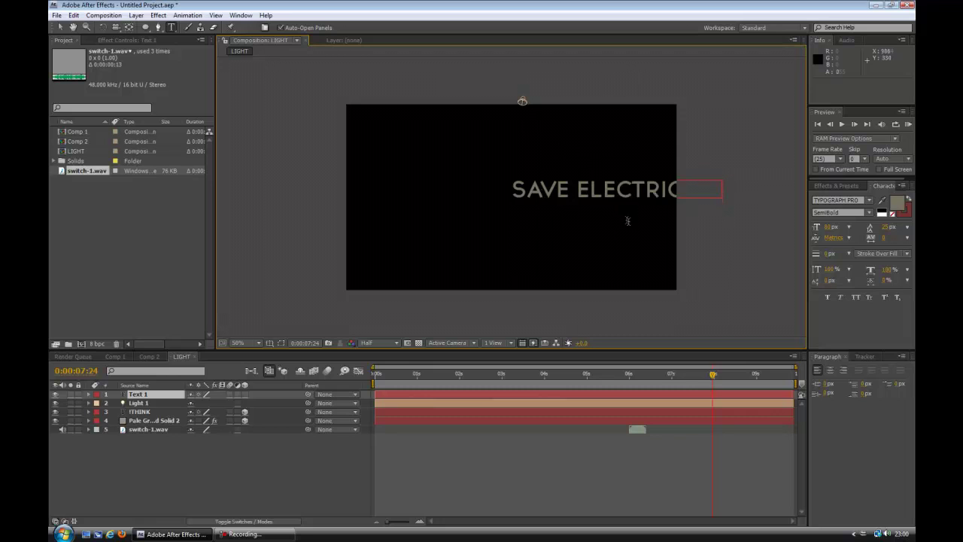
# Reduce the SAVE ELECTRICITY font size in the Character panel so it fits
pyautogui.doubleClick(617, 193)
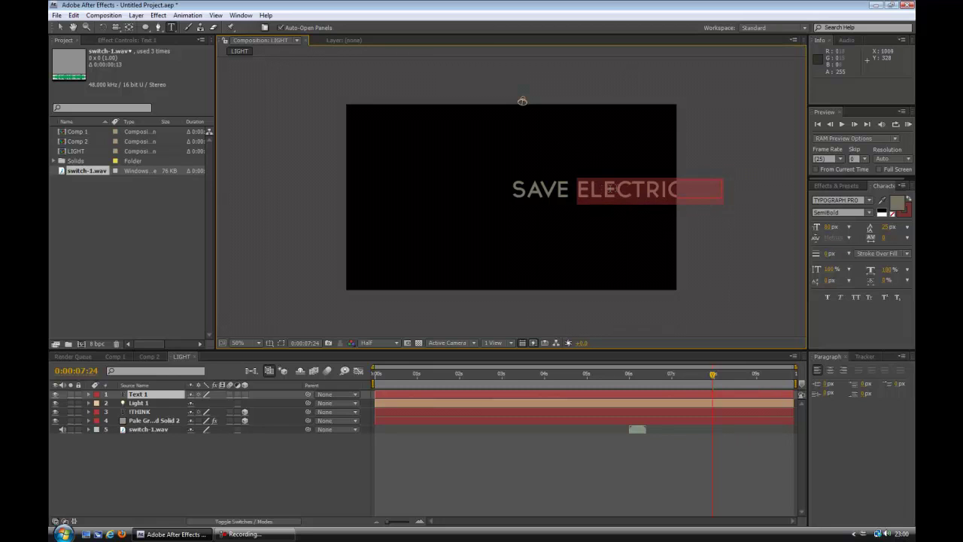
pyautogui.tripleClick(617, 192)
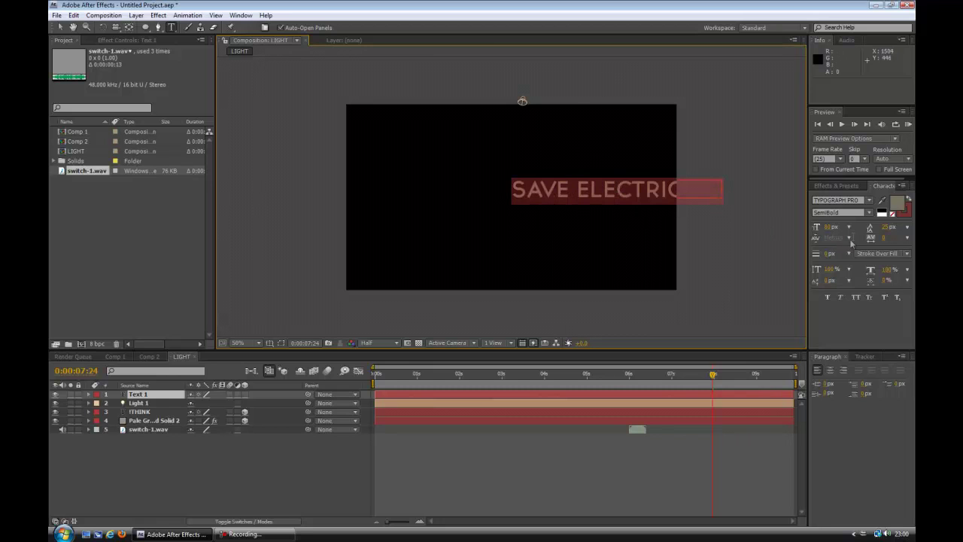
pyautogui.moveTo(843, 224)
pyautogui.mouseDown()
pyautogui.moveTo(805, 228)
pyautogui.moveTo(841, 226)
pyautogui.moveTo(829, 226)
pyautogui.mouseUp()
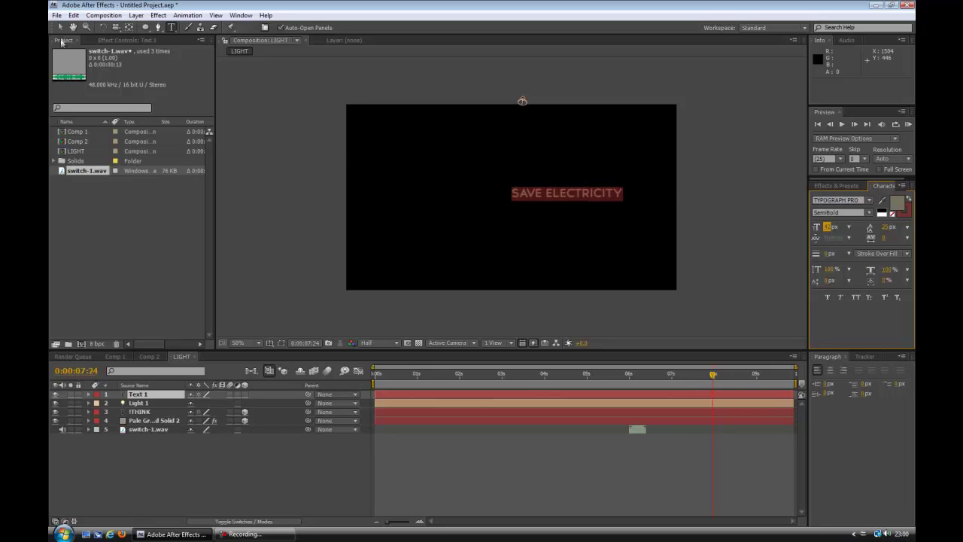
pyautogui.click(61, 28)
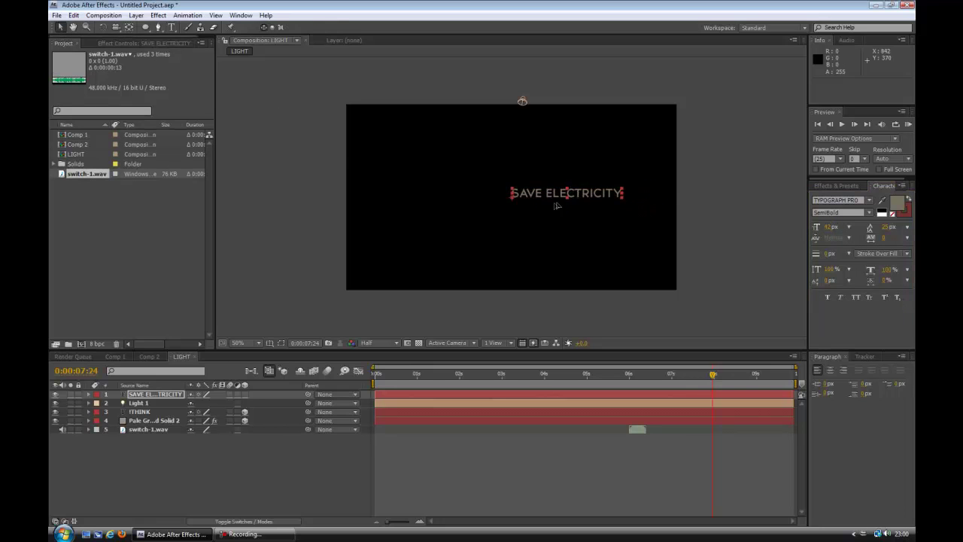
# Centre the SAVE ELECTRICITY text and start its layer around 7:22, after the blackout
pyautogui.moveTo(578, 194); pyautogui.dragTo(524, 217)
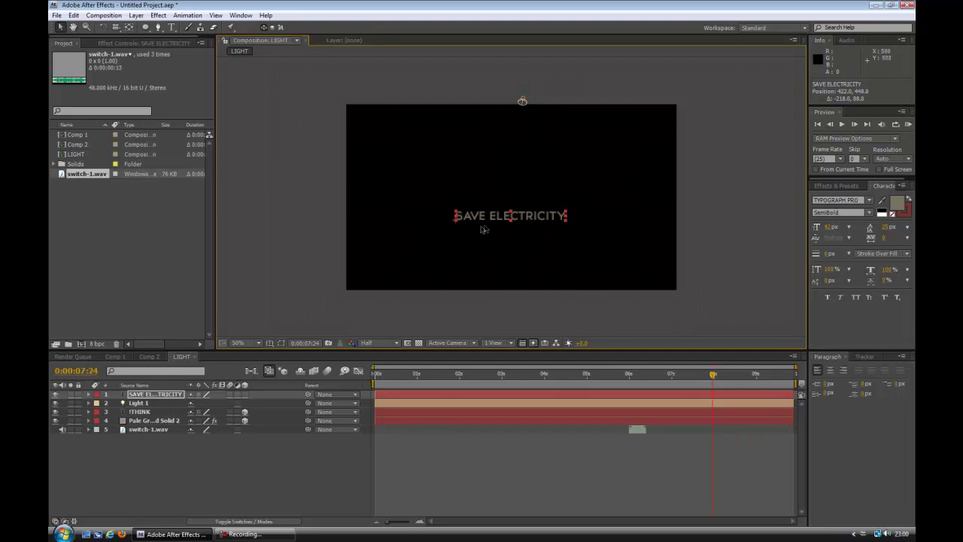
pyautogui.click(462, 314)
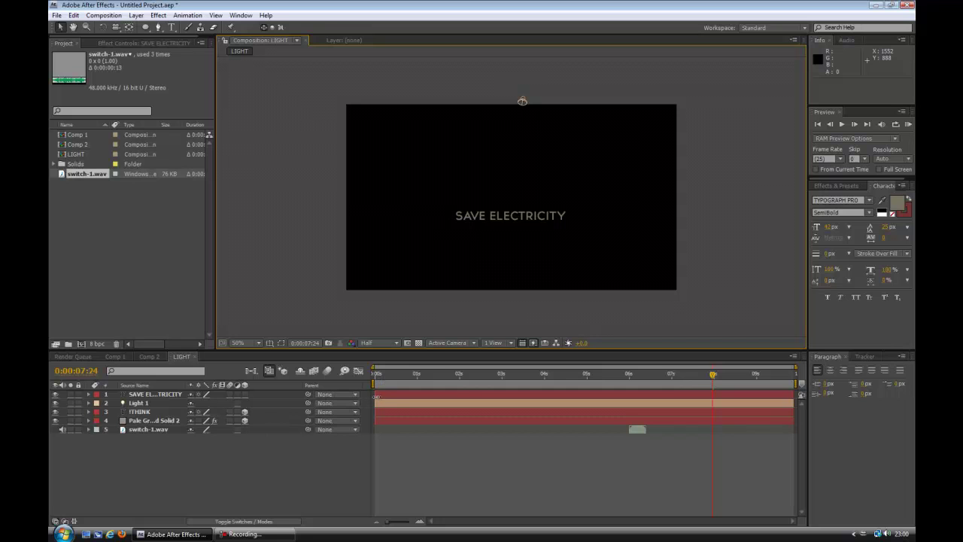
pyautogui.moveTo(376, 397); pyautogui.dragTo(709, 394)
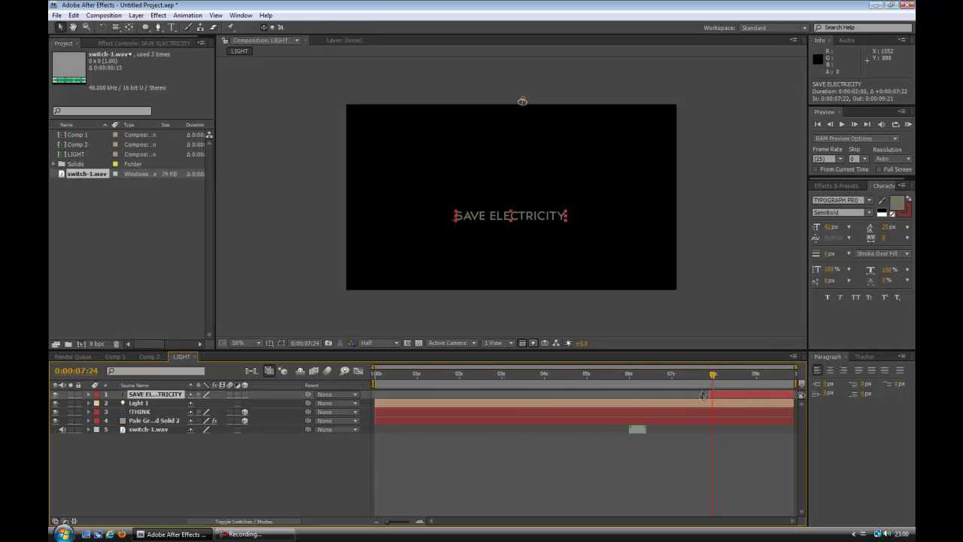
pyautogui.press('KP_0')
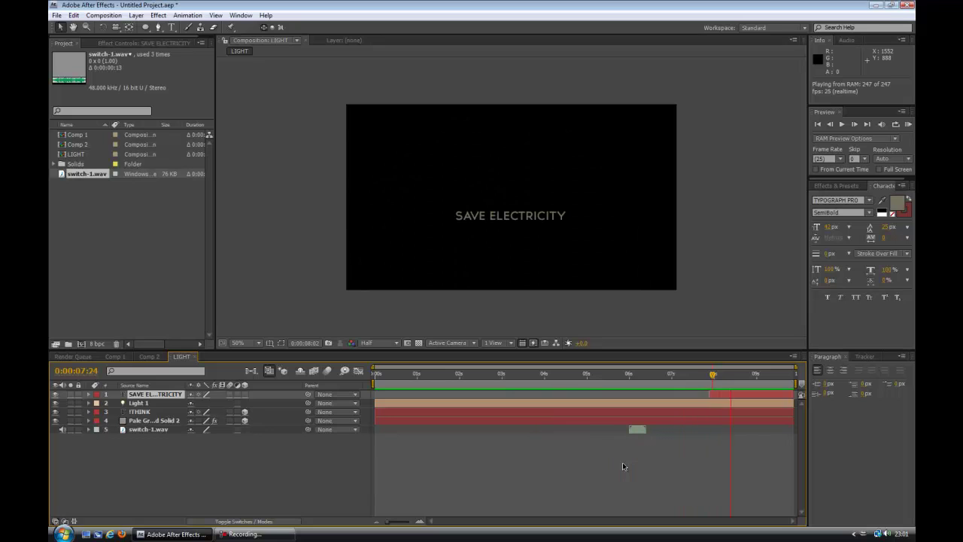
pyautogui.press('space')
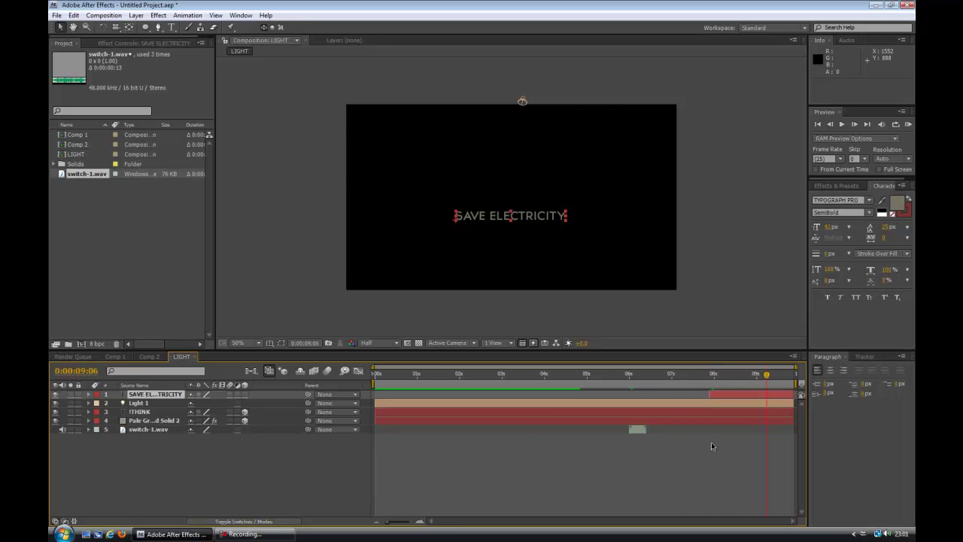